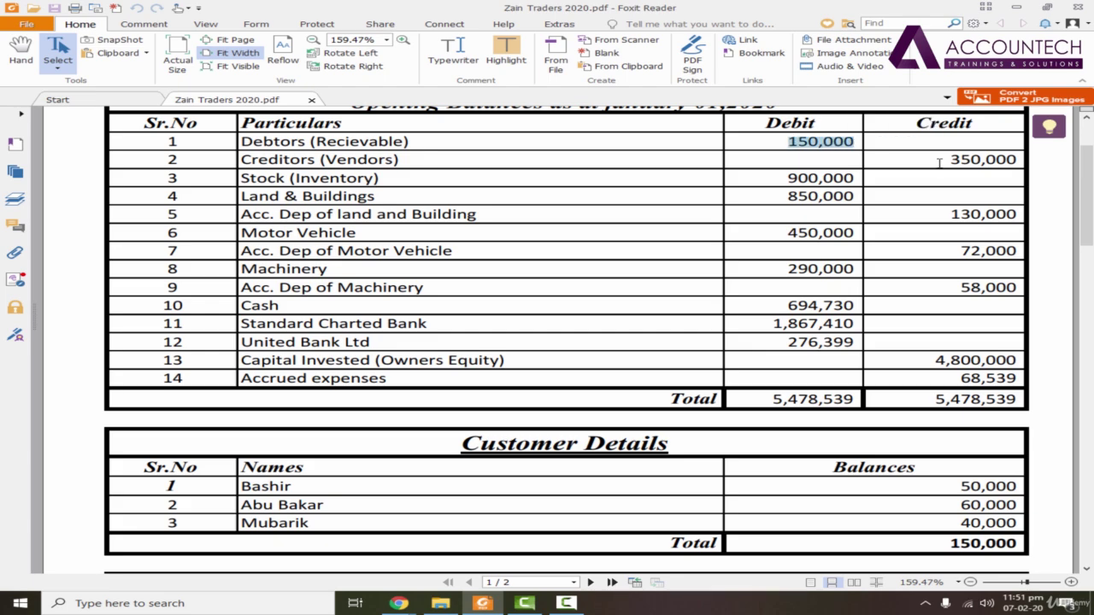
- Examine the Stock balance and the Land & Buildings entry in the opening balances table
drag(785, 178, 857, 190)
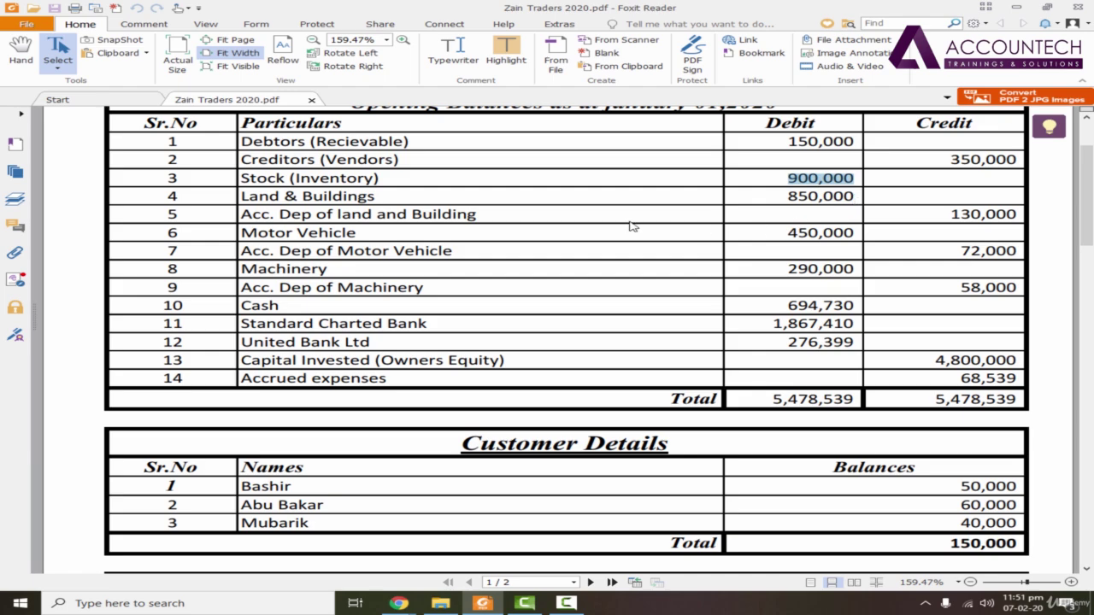
drag(242, 196, 373, 196)
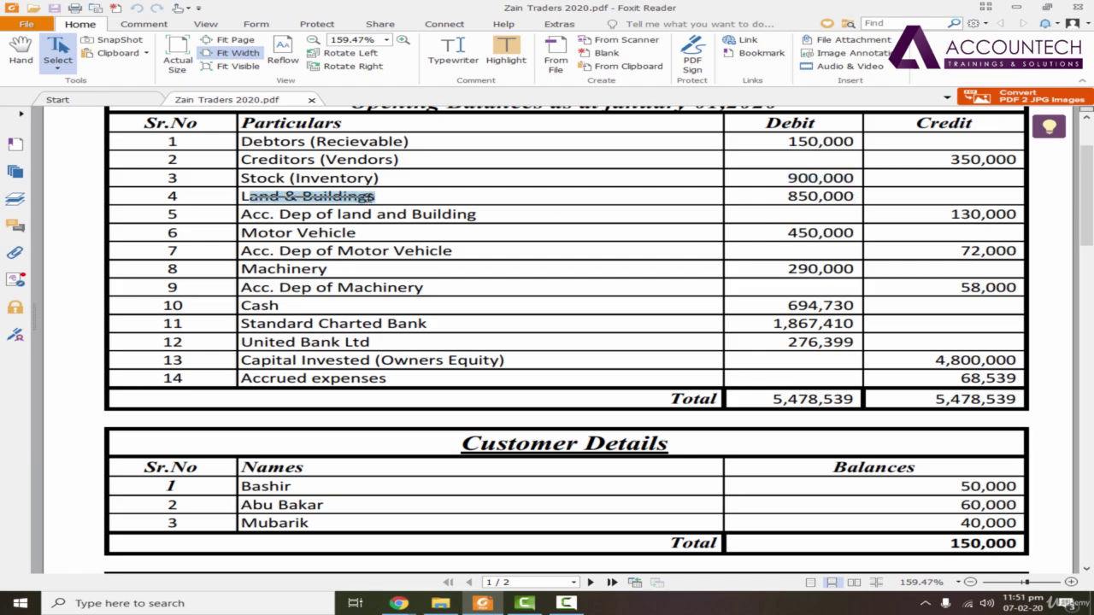
click(397, 197)
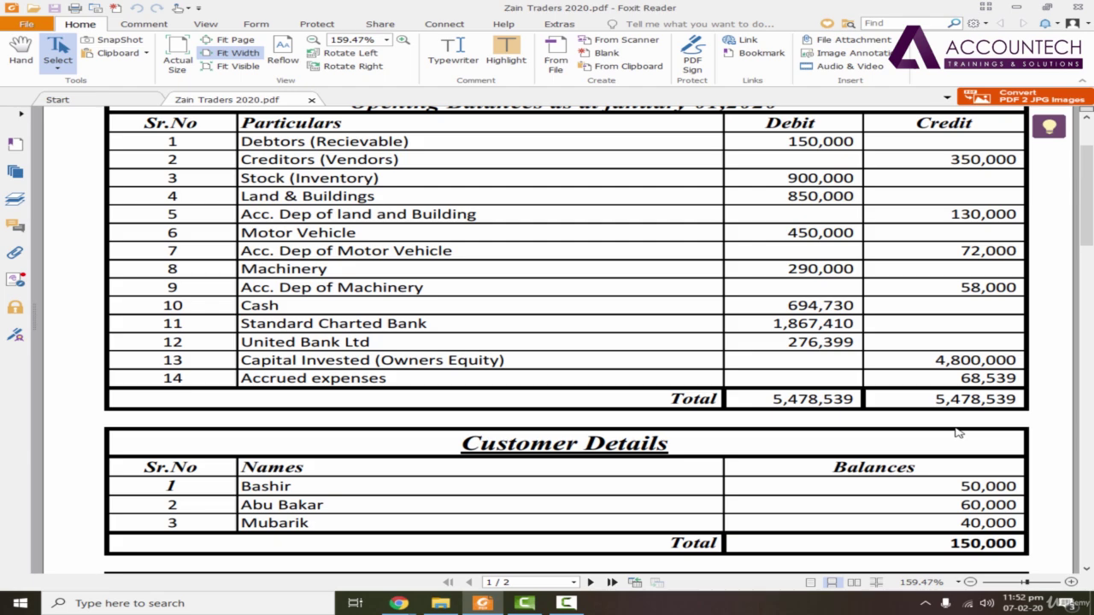
- Switch to QuickBooks, open the Chart of Accounts and review the balances of the receivable and payable accounts
key(alt+Tab)
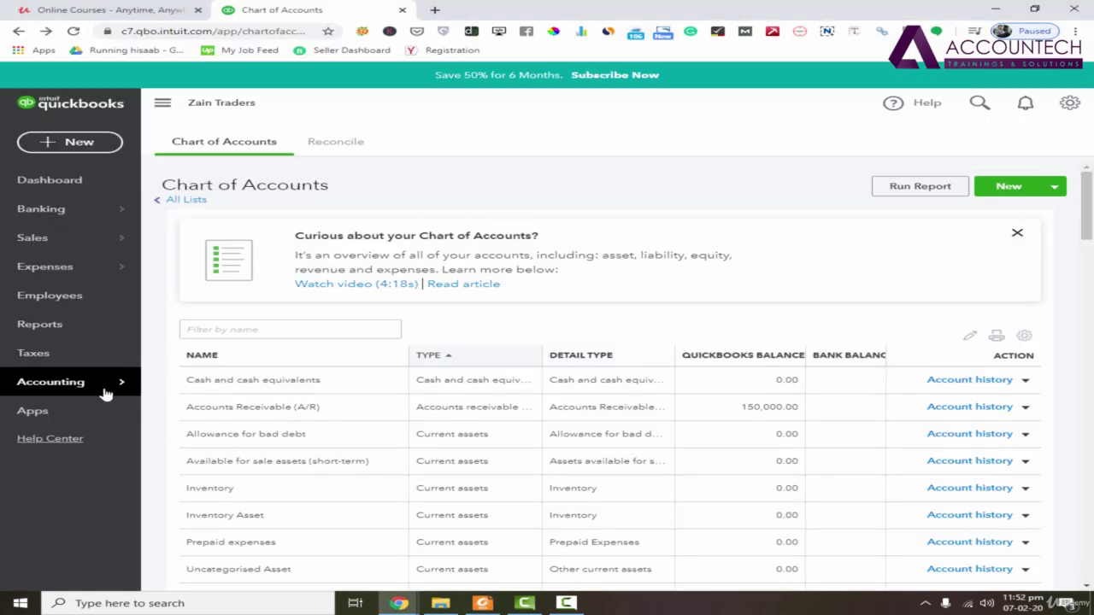
mouse_move(96, 391)
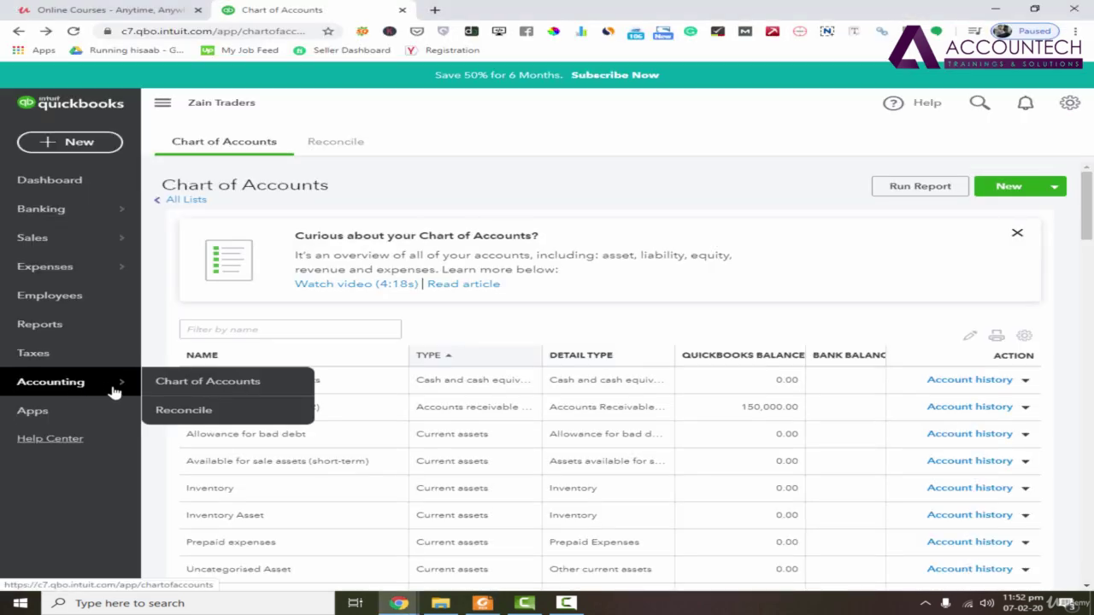
click(215, 386)
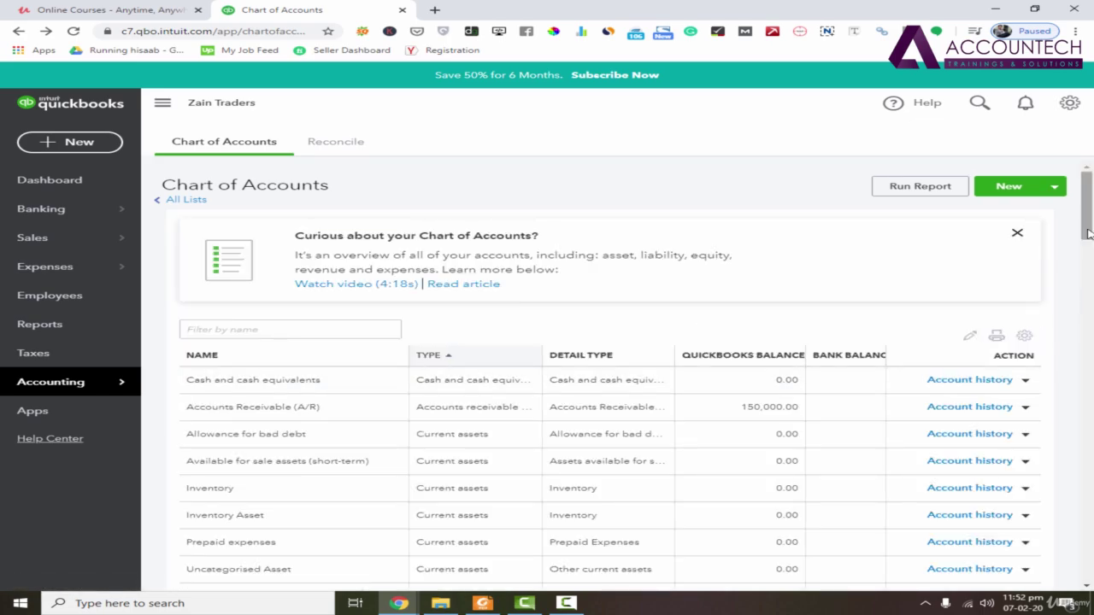
scroll(1068, 265, down, 2)
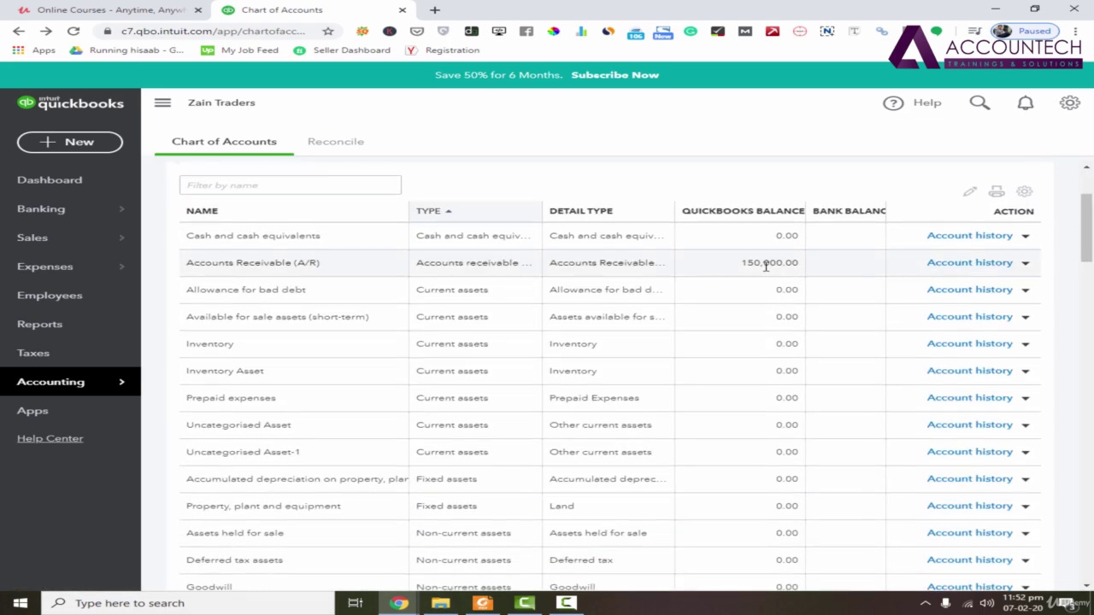
scroll(1089, 248, down, 4)
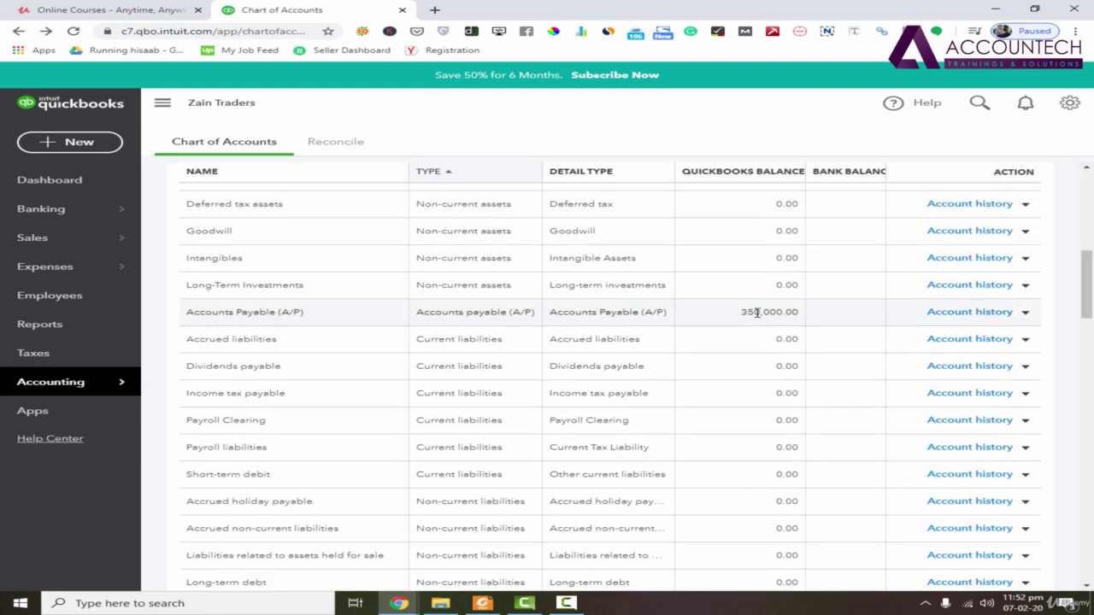
scroll(1090, 376, down, 4)
drag(1089, 375, 1090, 218)
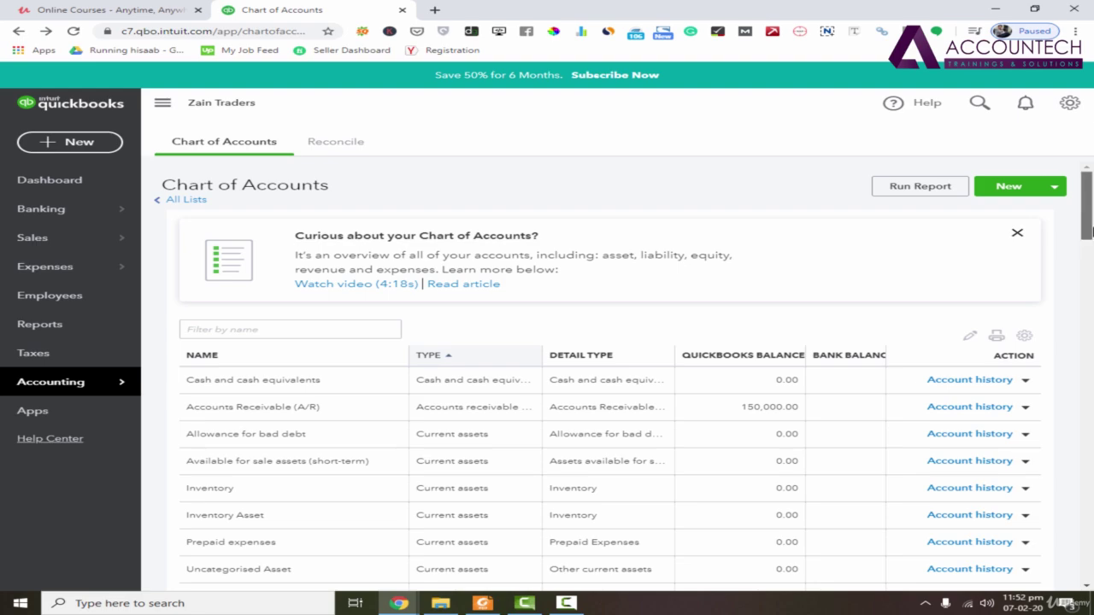
drag(1089, 238, 1089, 260)
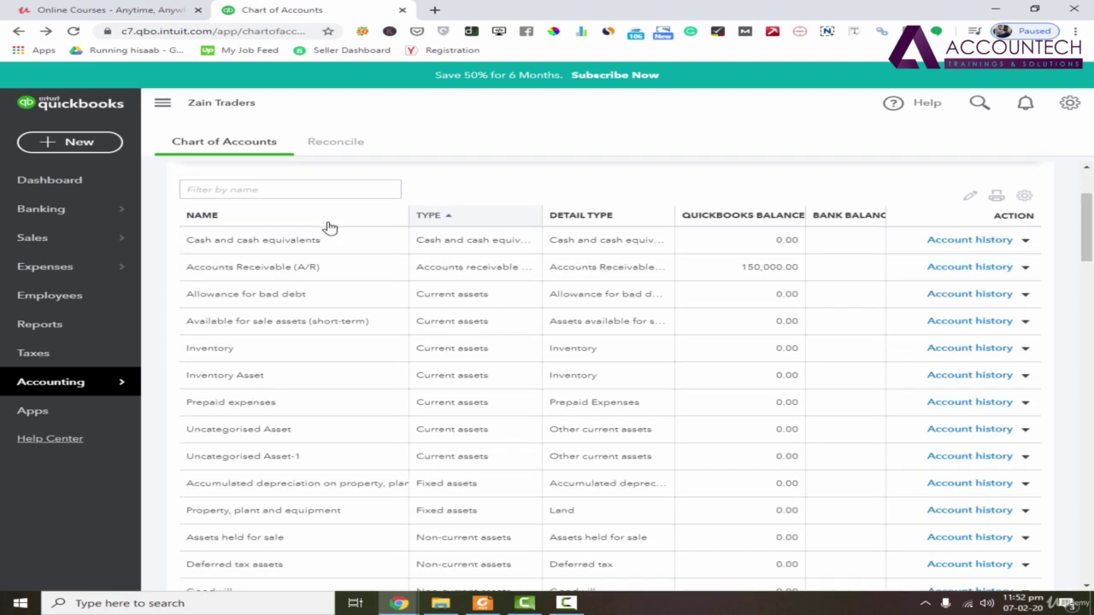
- Sort the chart of accounts by type in descending order, look through it, and restore the ascending order
click(449, 217)
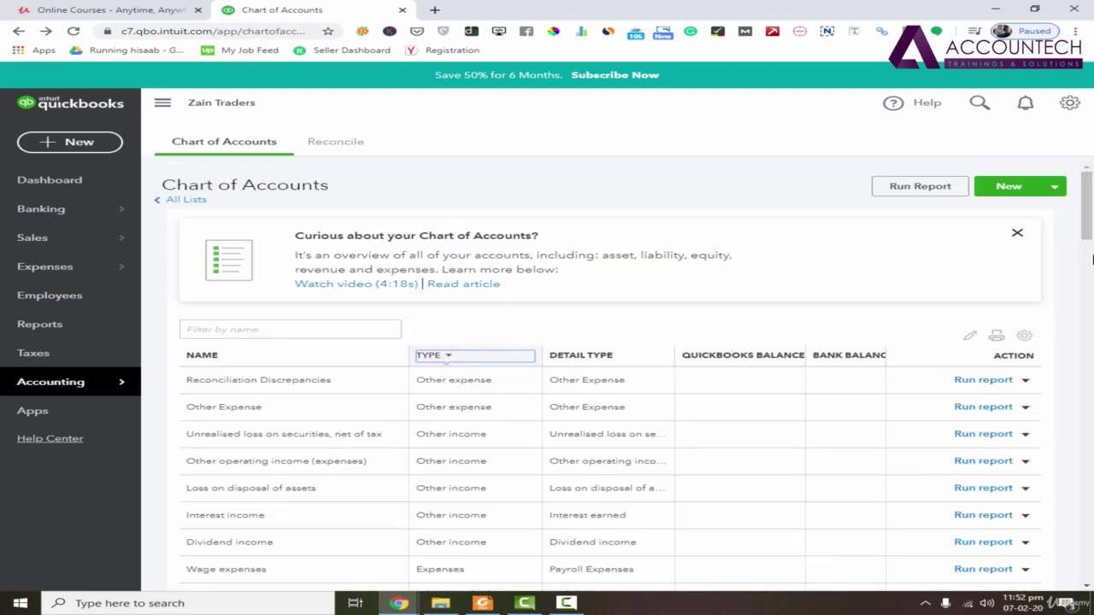
scroll(1091, 209, down, 3)
scroll(693, 274, up, 2)
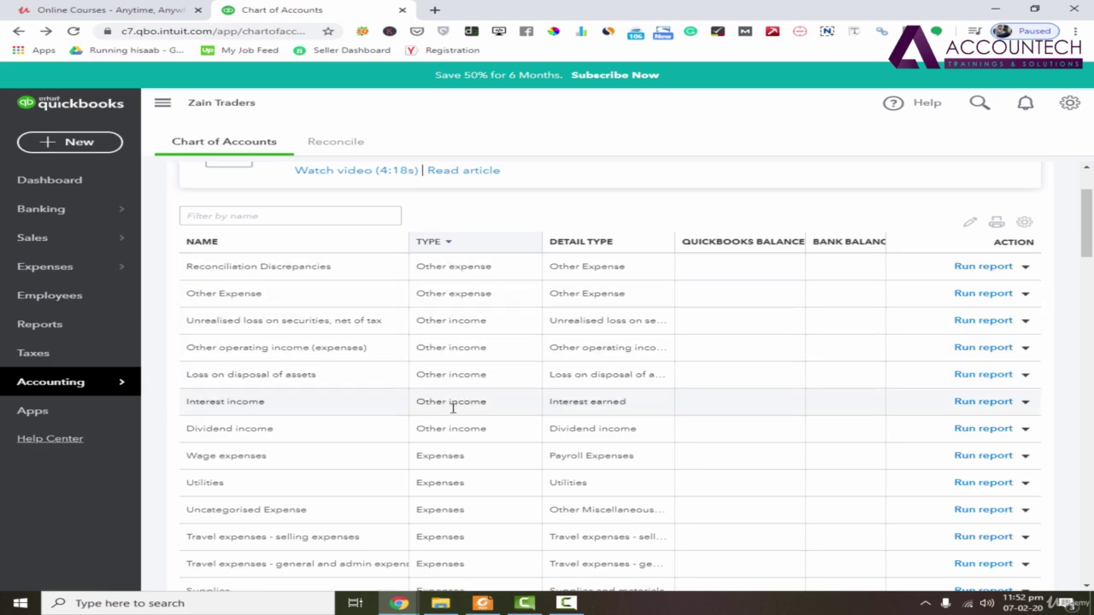
click(435, 242)
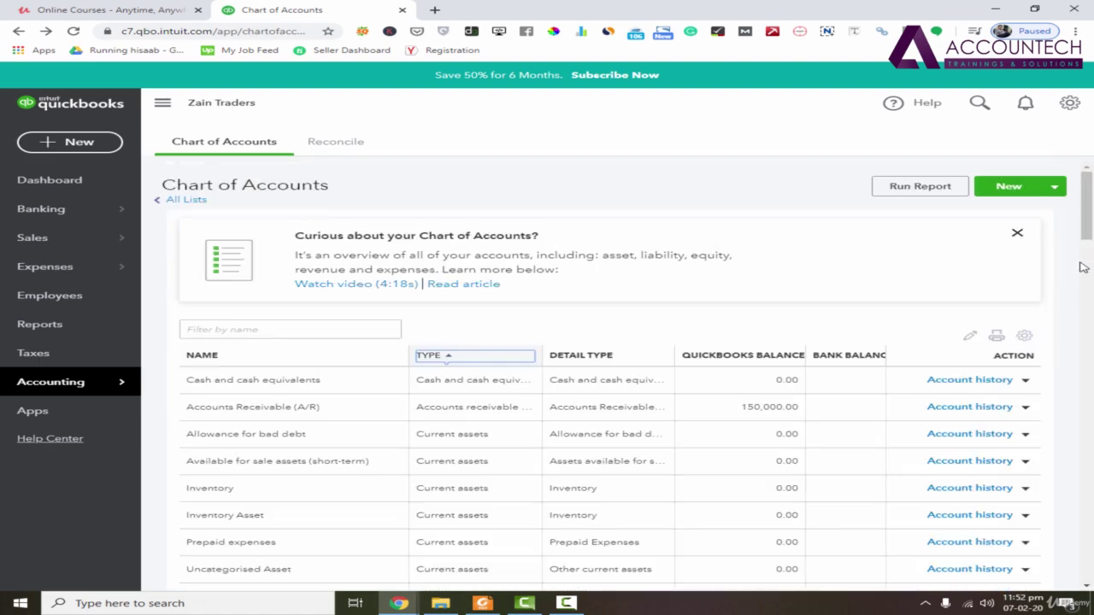
- Examine the existing fixed asset accounts for property, plant and equipment and their accumulated depreciation
scroll(1080, 268, down, 3)
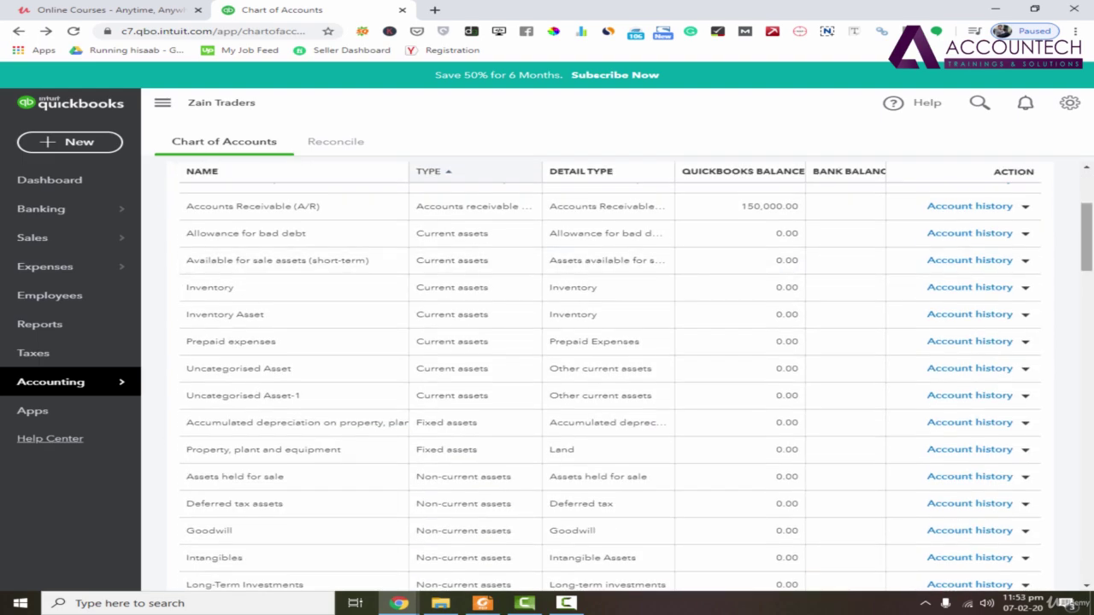
scroll(1084, 248, up, 2)
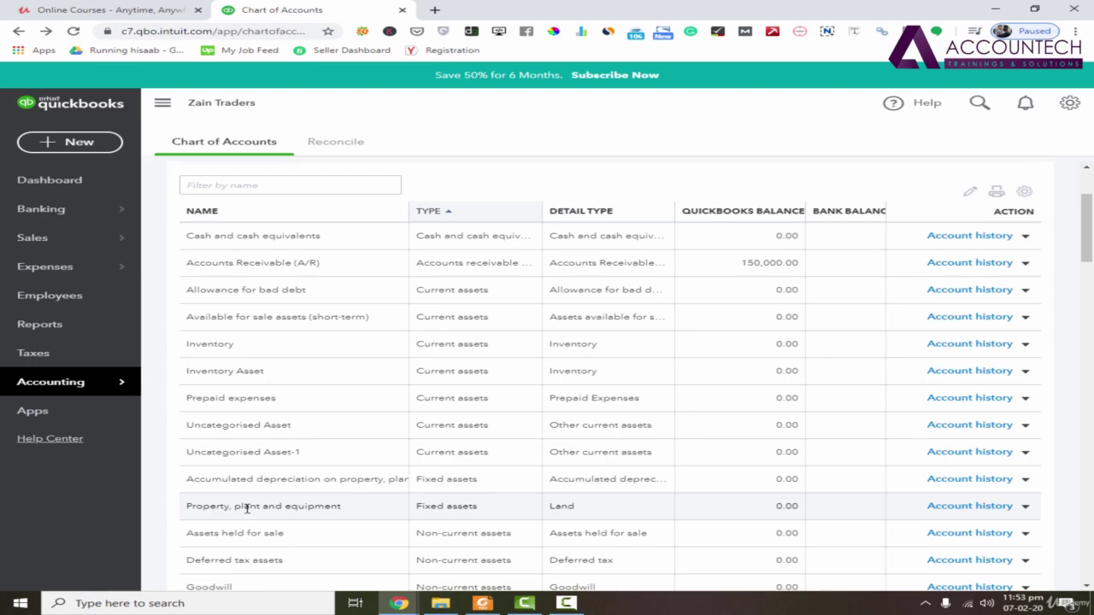
drag(236, 509, 342, 510)
drag(227, 480, 398, 481)
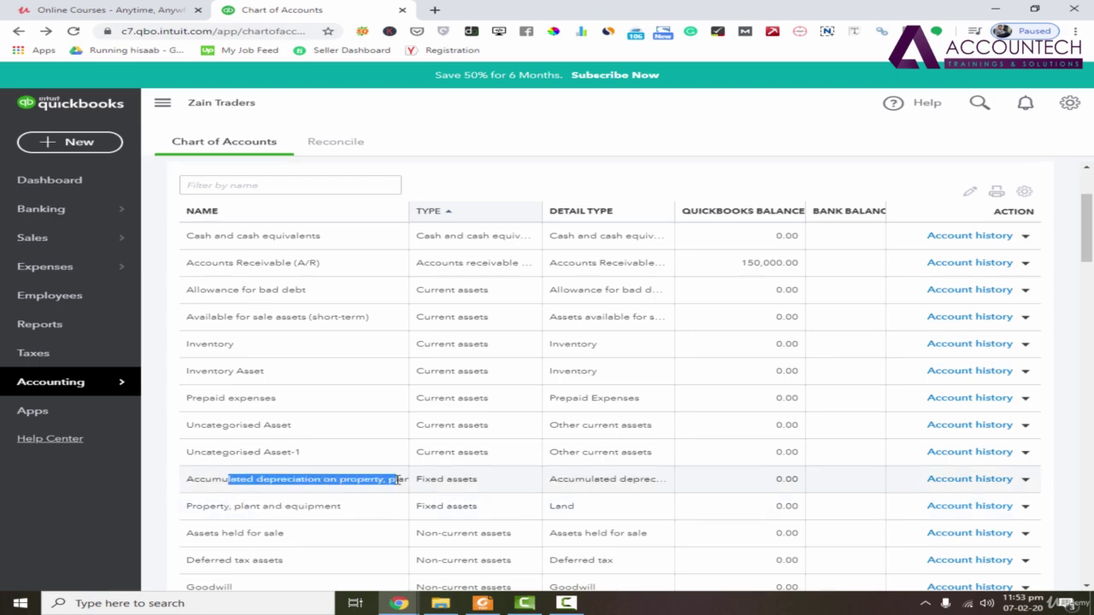
click(468, 519)
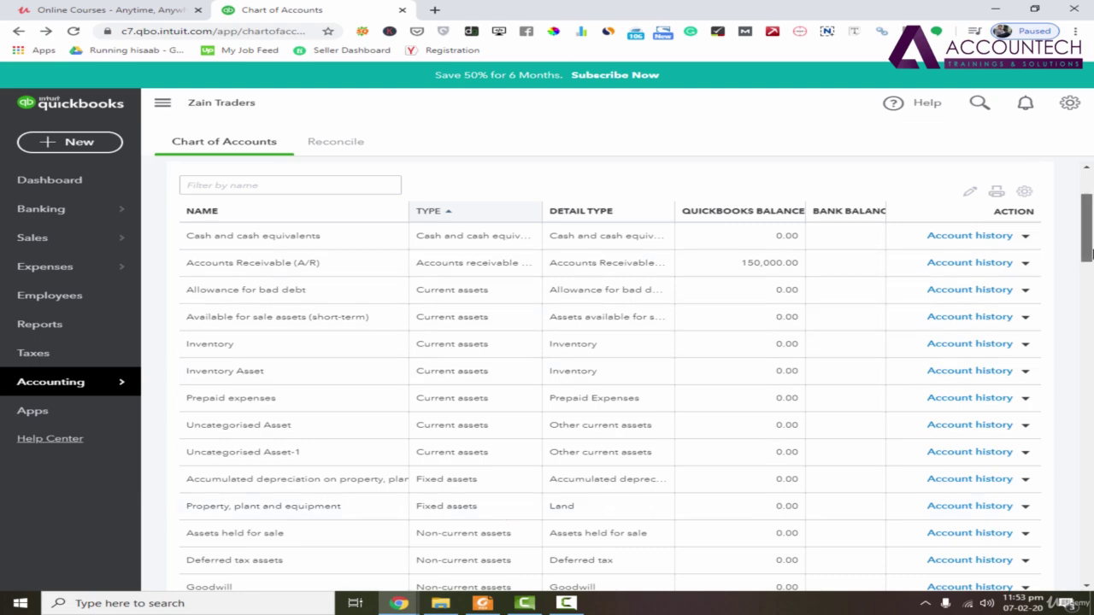
- Start a new account with account type Fixed assets and detail type Buildings
drag(1086, 252, 1090, 224)
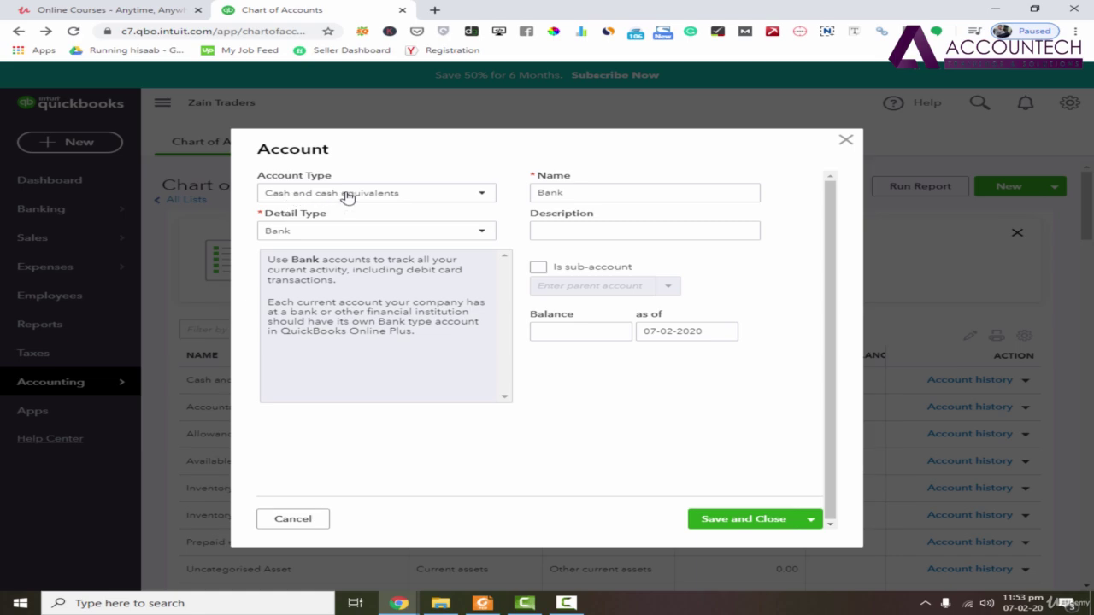
click(482, 194)
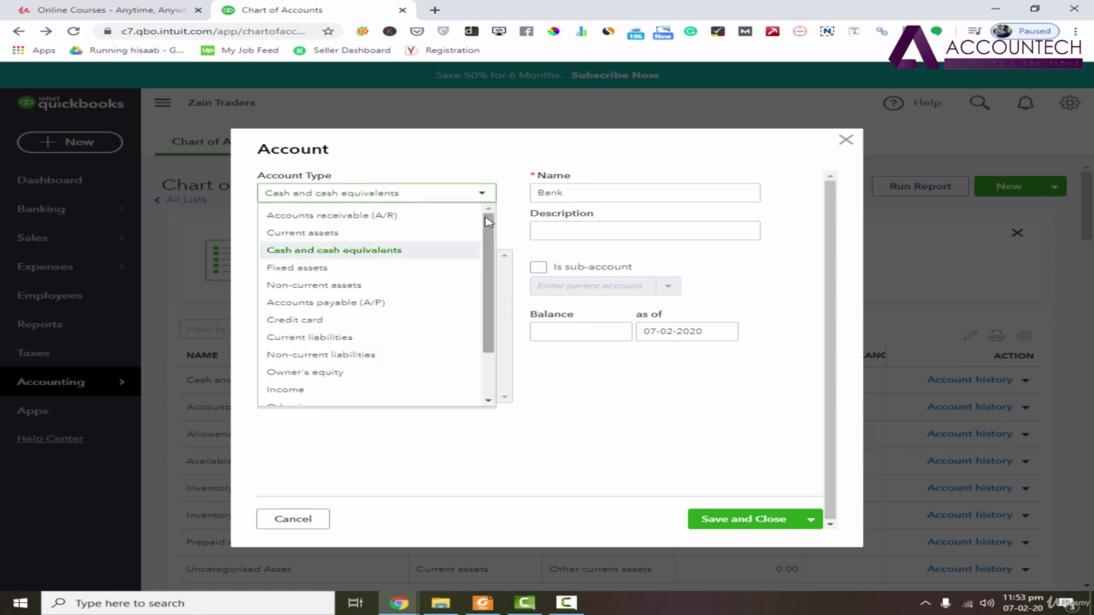
scroll(487, 240, down, 1)
scroll(484, 244, down, 1)
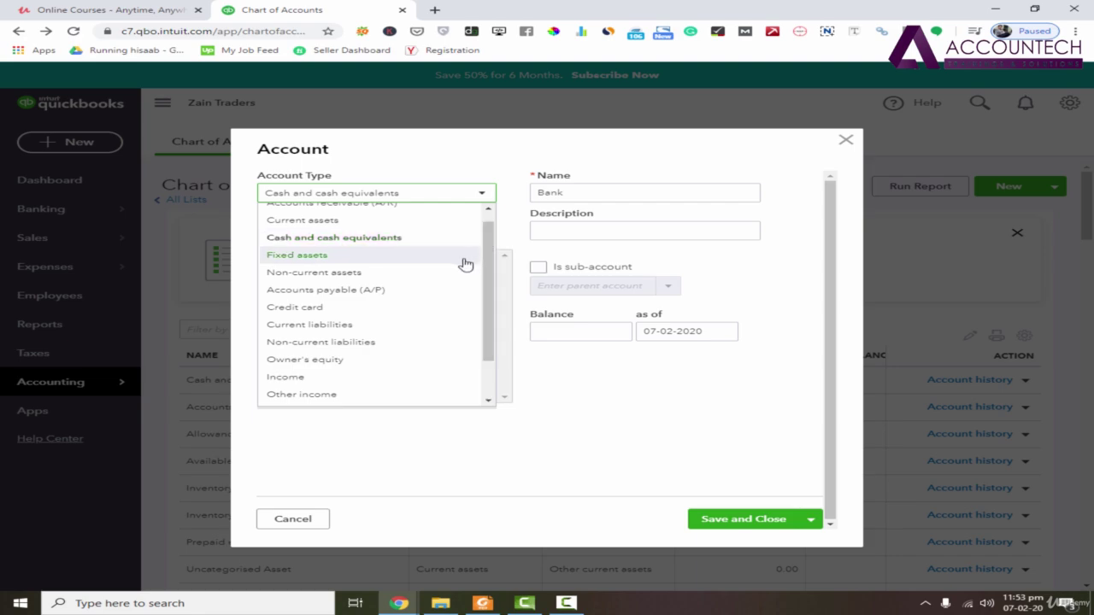
click(466, 256)
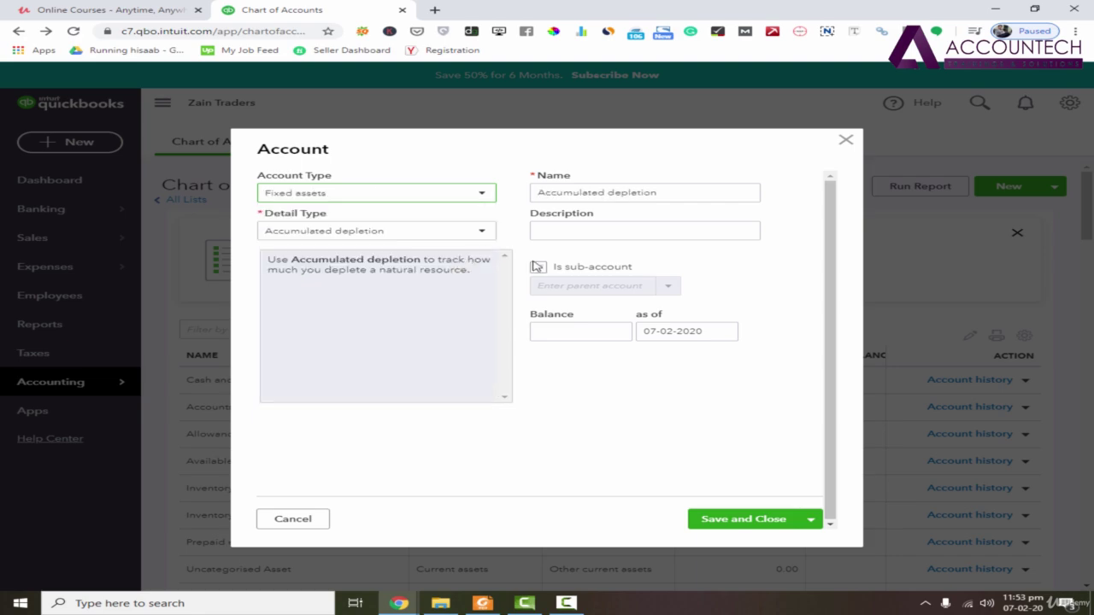
click(325, 232)
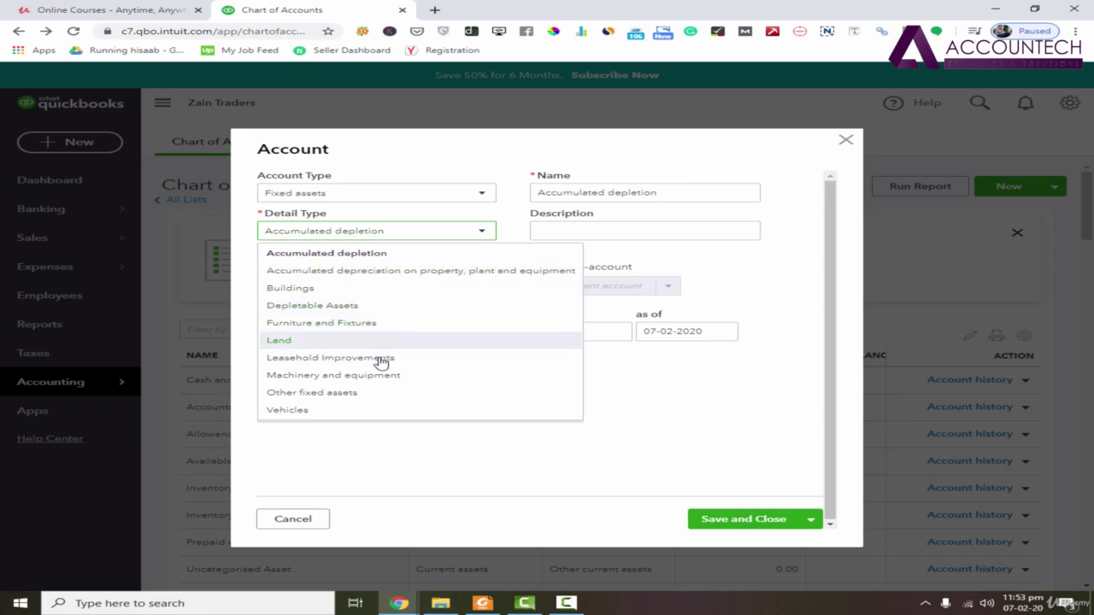
click(377, 291)
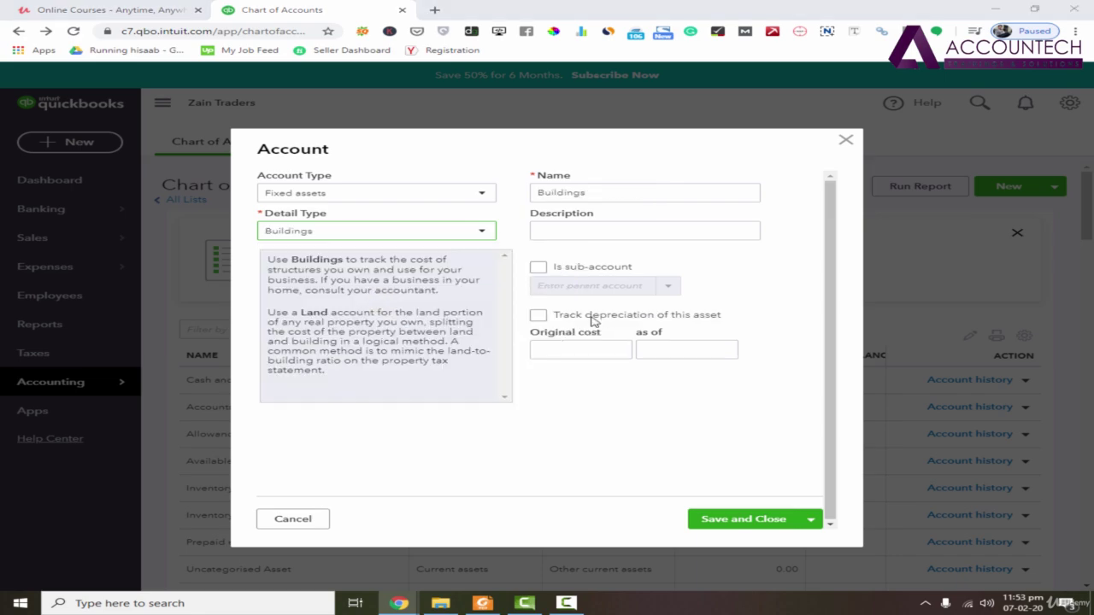
- Copy the Land & Buildings label from the opening balances PDF in Foxit Reader and return to the new account form
key(alt+Tab)
drag(359, 195, 243, 196)
key(ctrl+c)
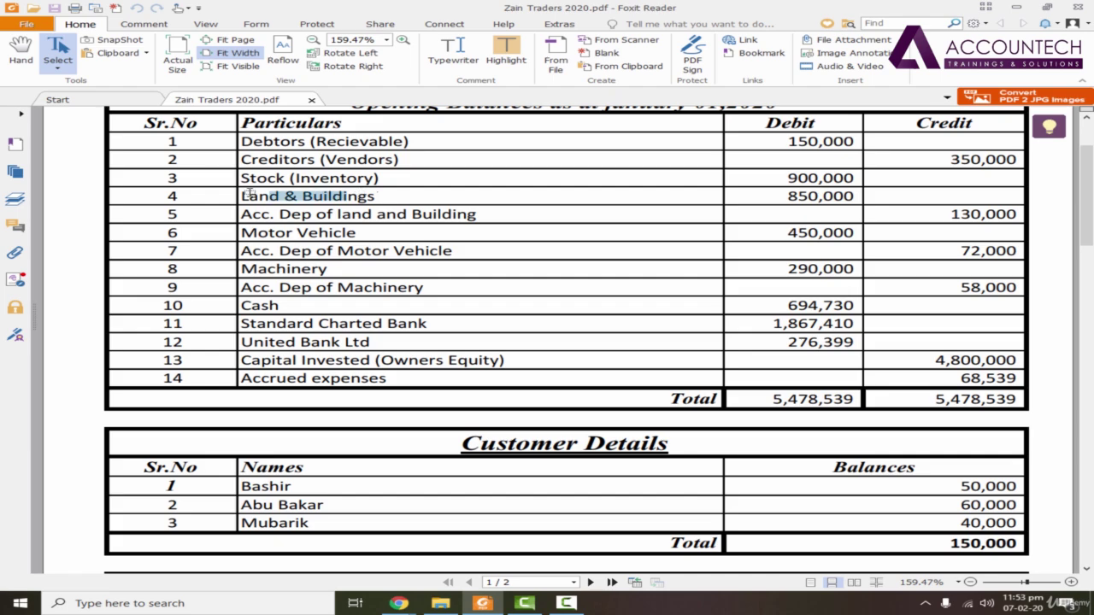
click(245, 203)
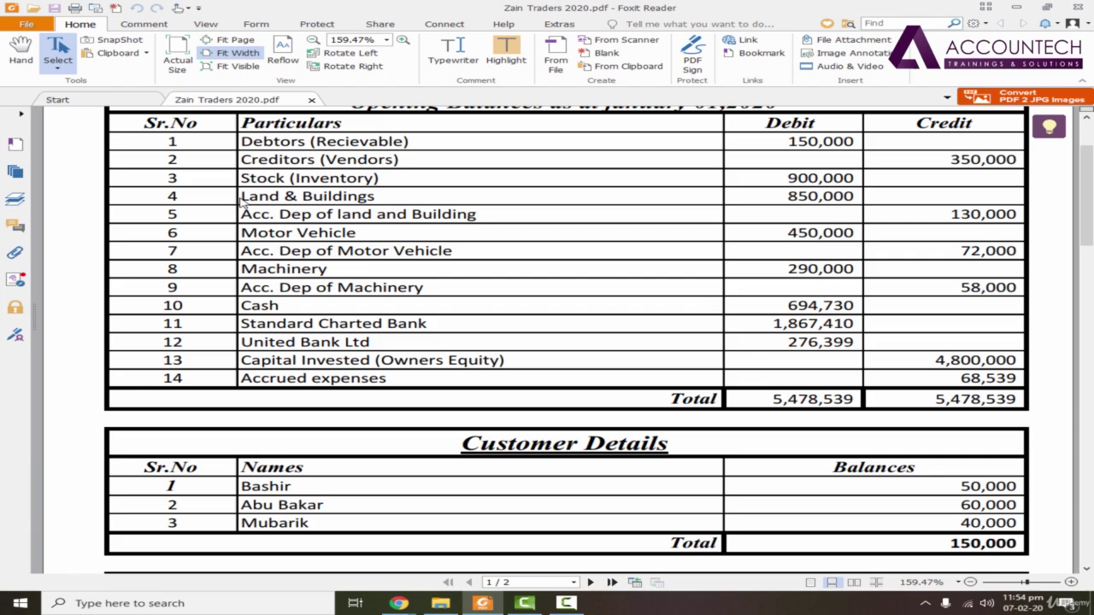
drag(242, 200, 385, 205)
click(305, 204)
click(390, 201)
key(alt+Tab)
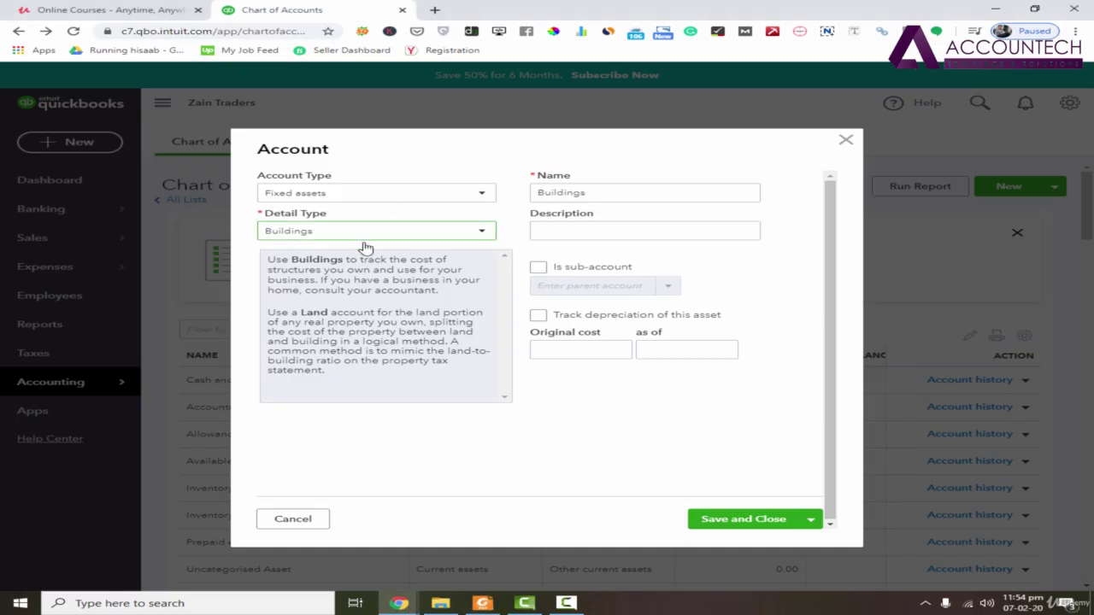
- Name the new account "Land & Building account" and paste "Land & Buildings" as its description
double_click(632, 194)
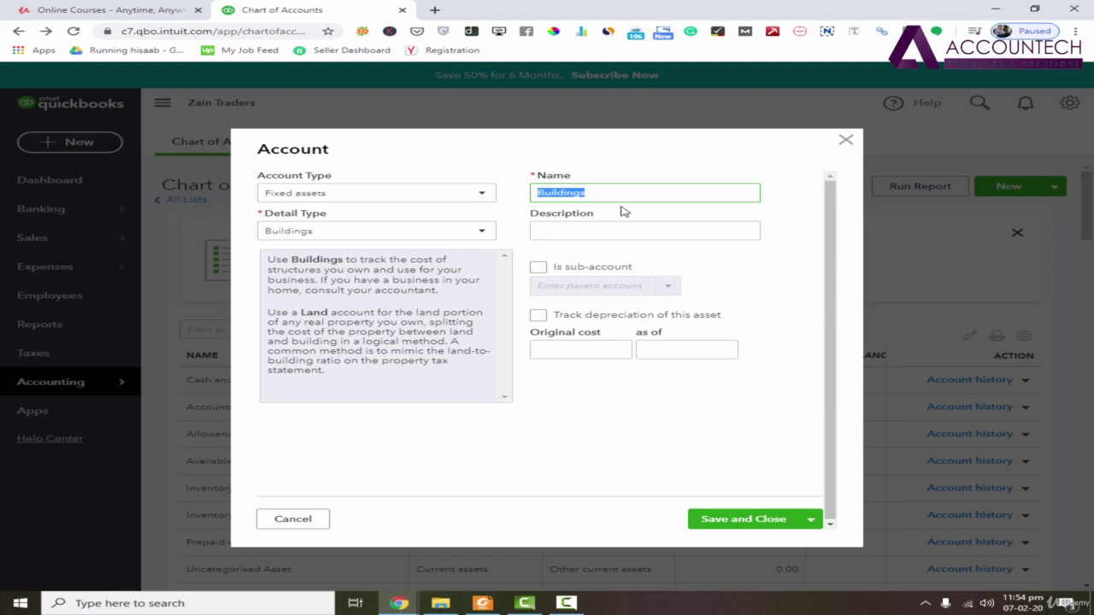
text(Land &)
key(Tab)
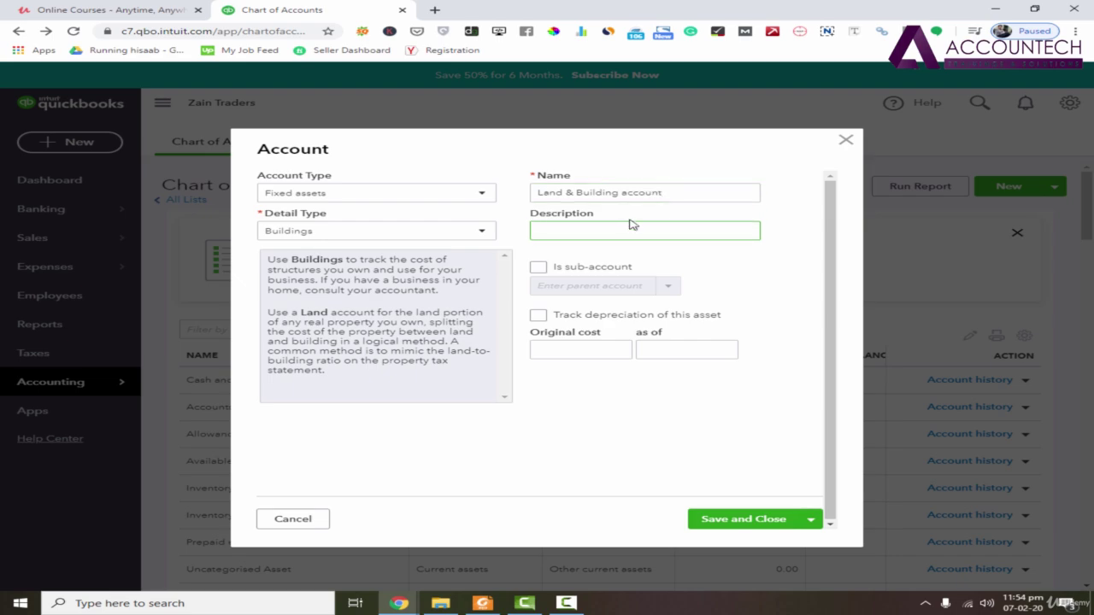
key(ctrl+v)
- Enter the Land & Buildings balance from the PDF, 850,000, as the original cost as of 01-01-2020
click(598, 352)
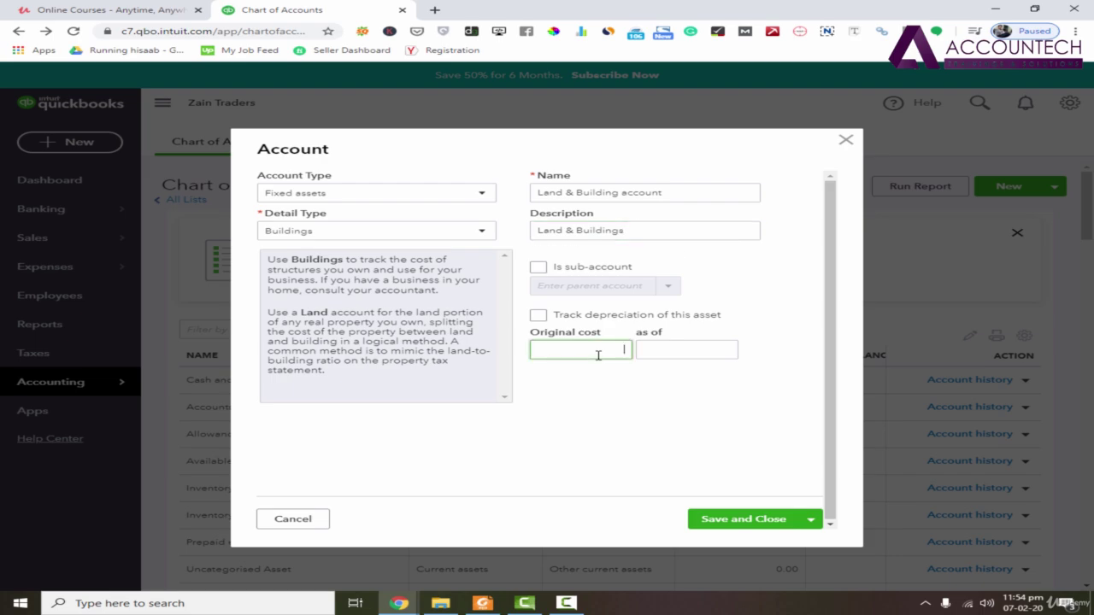
key(alt+Tab)
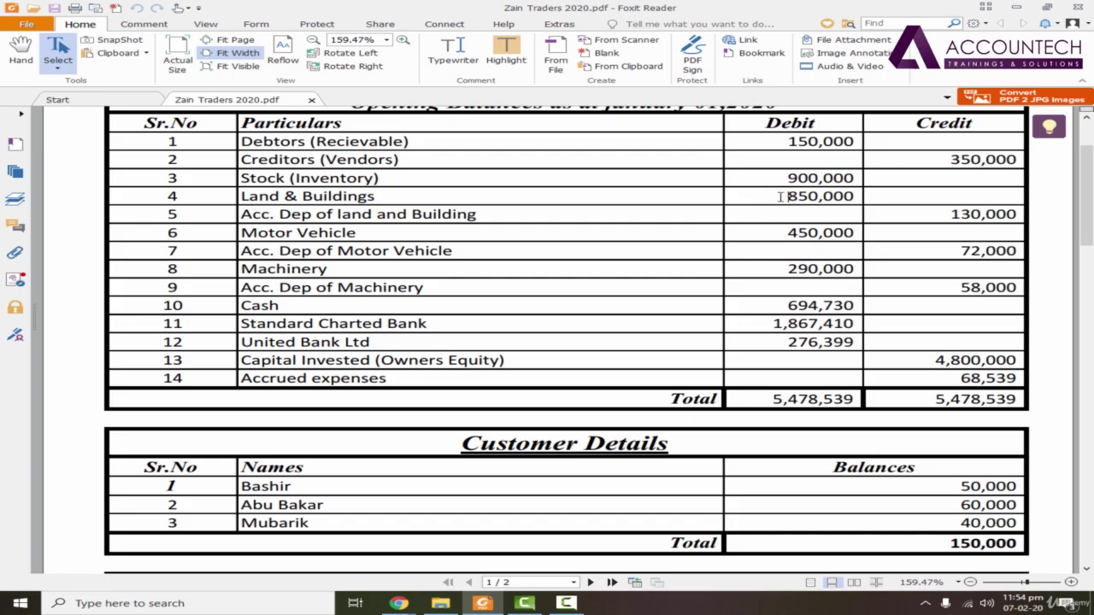
drag(780, 197, 859, 197)
key(alt+Tab)
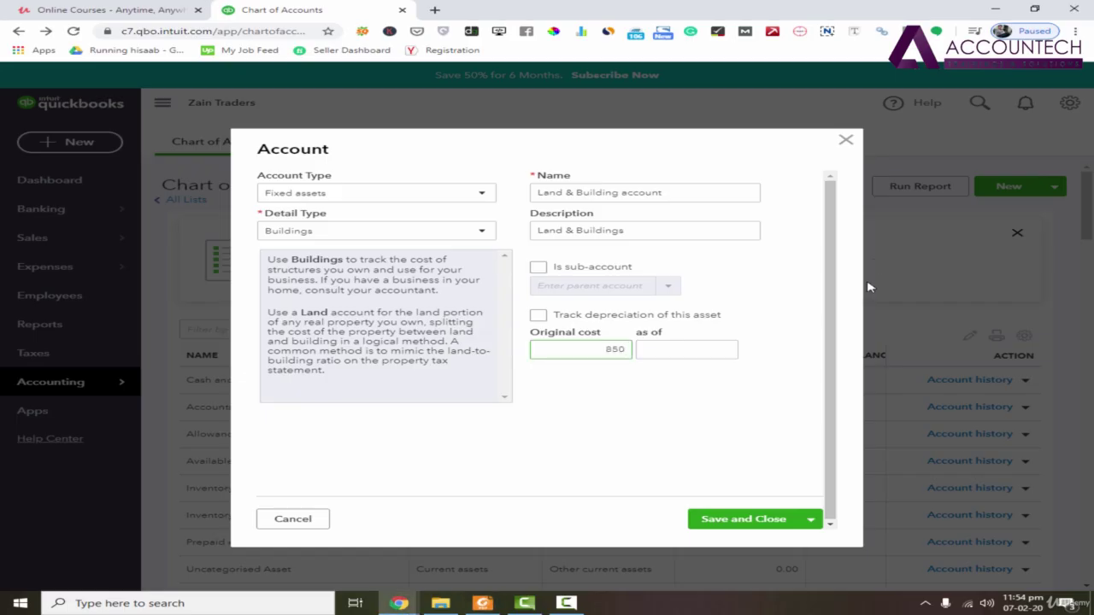
key(Tab)
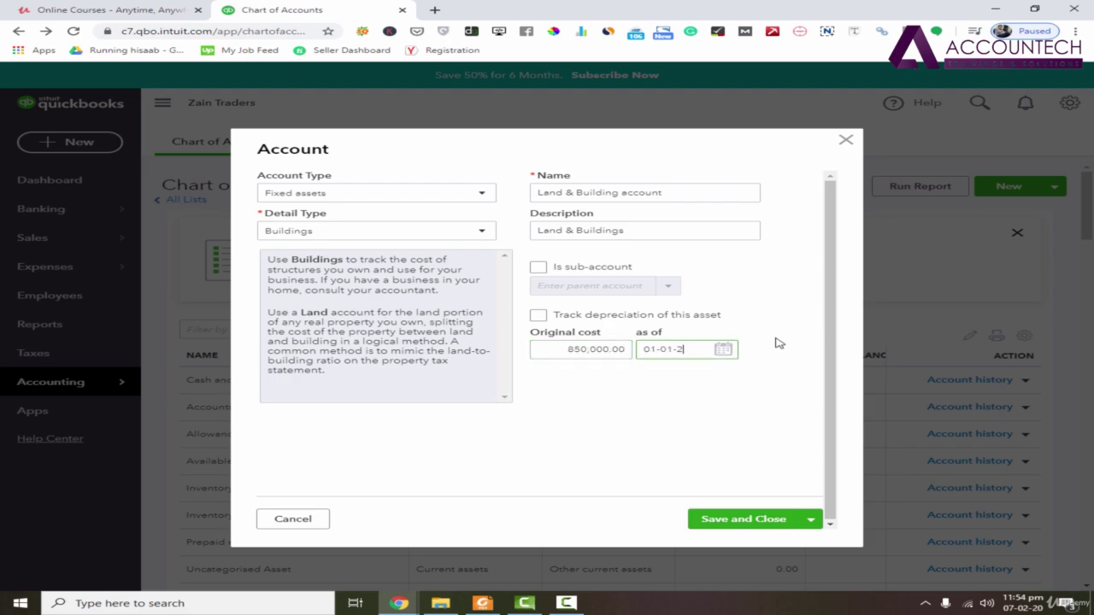
text(01-01-2020)
key(Tab)
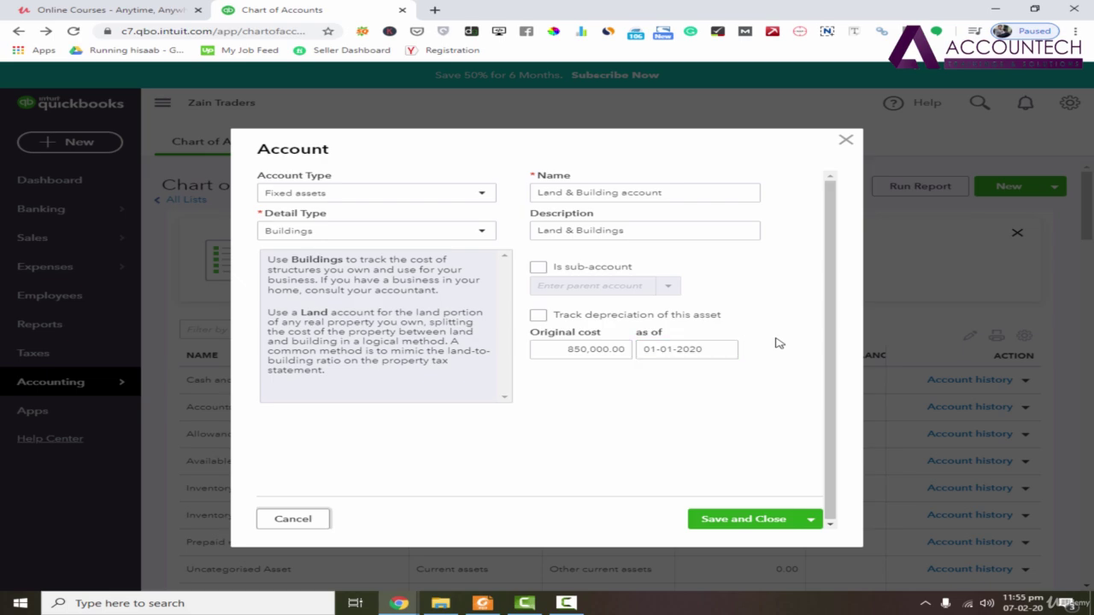
- Switch to Foxit Reader and recheck the opening balances table
key(alt+Tab)
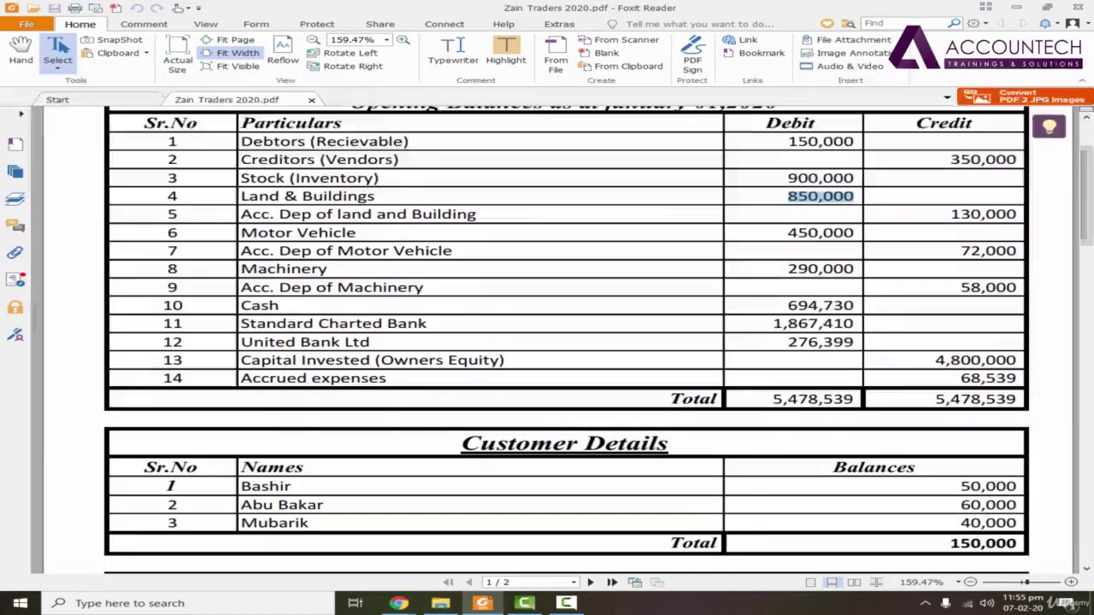
scroll(744, 529, up, 2)
scroll(745, 530, down, 1)
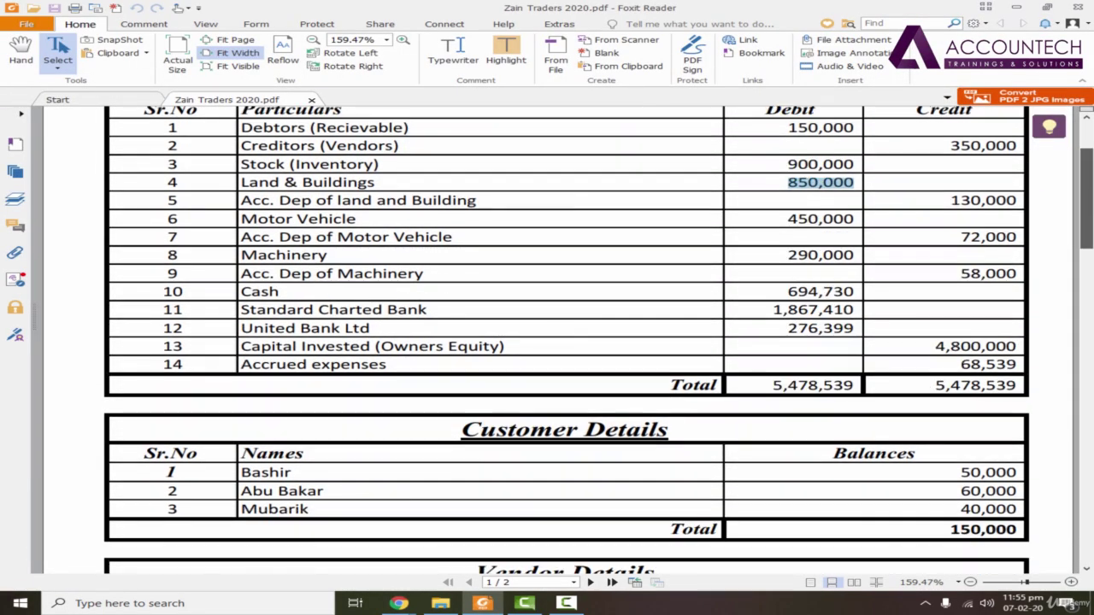
- Switch back to QuickBooks Online, save and close the new Land & Building account, and find it in the chart of accounts
key(alt+Tab)
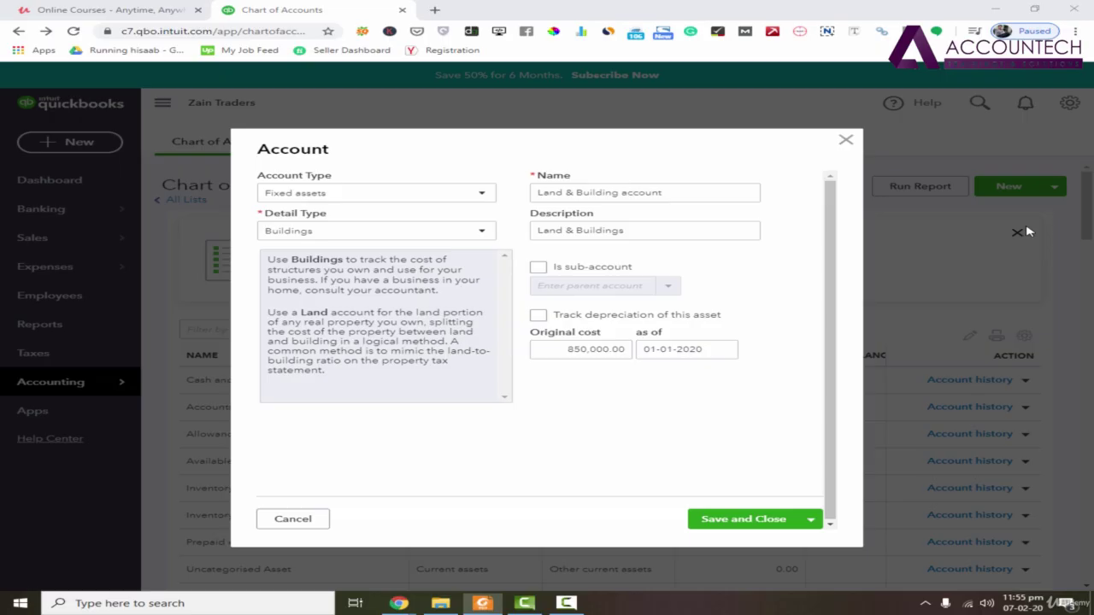
click(721, 519)
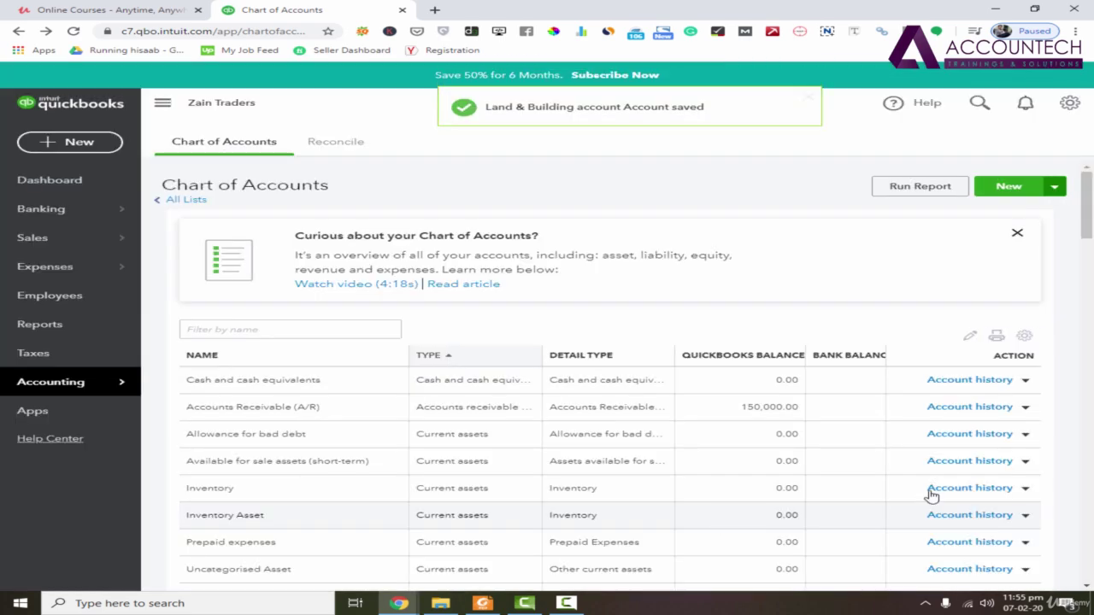
drag(1087, 233, 1089, 267)
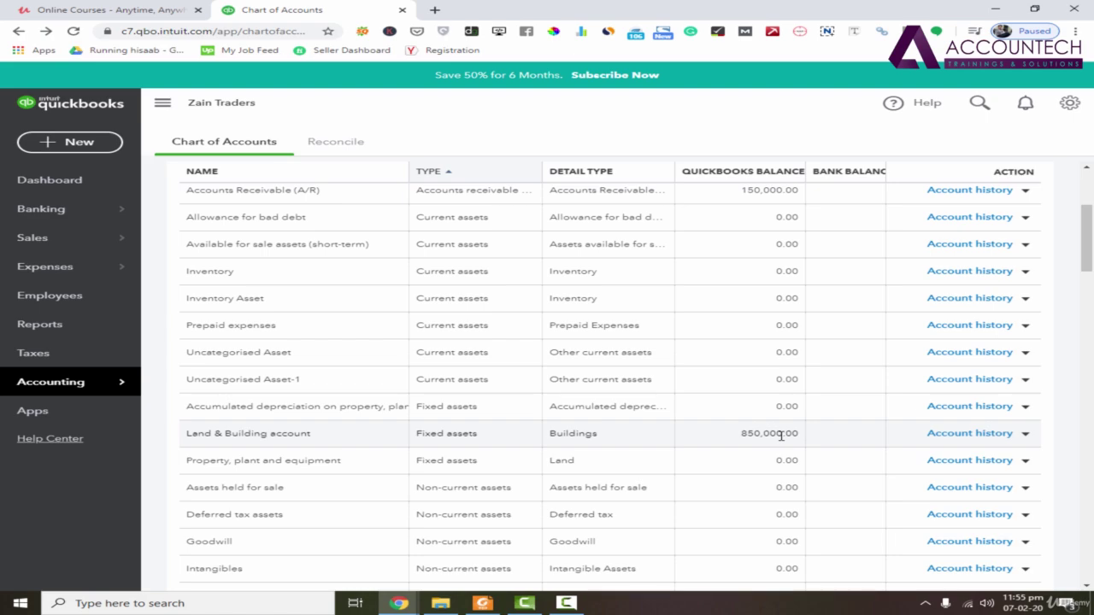
- Open the Land & Building account for editing, check whether its balance can be changed there, and cancel the form
click(1025, 435)
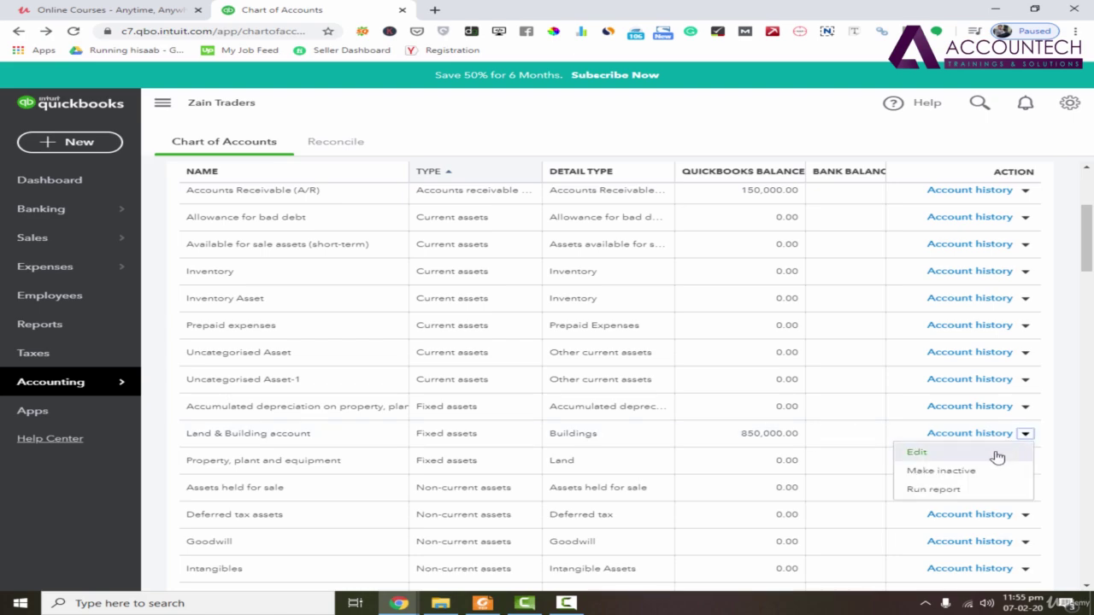
click(997, 455)
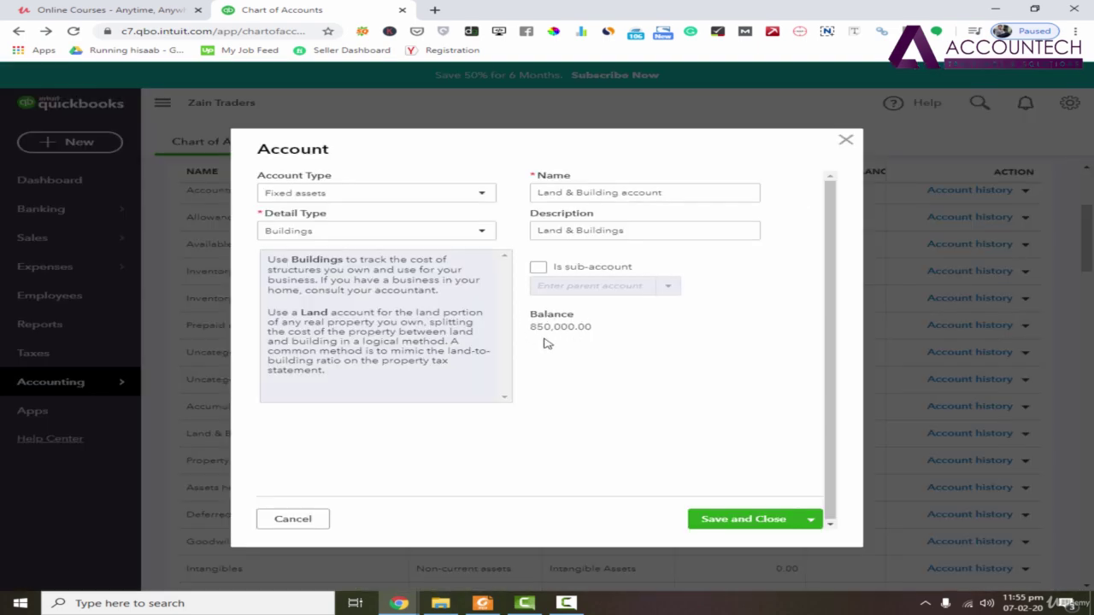
double_click(557, 325)
click(492, 451)
click(292, 520)
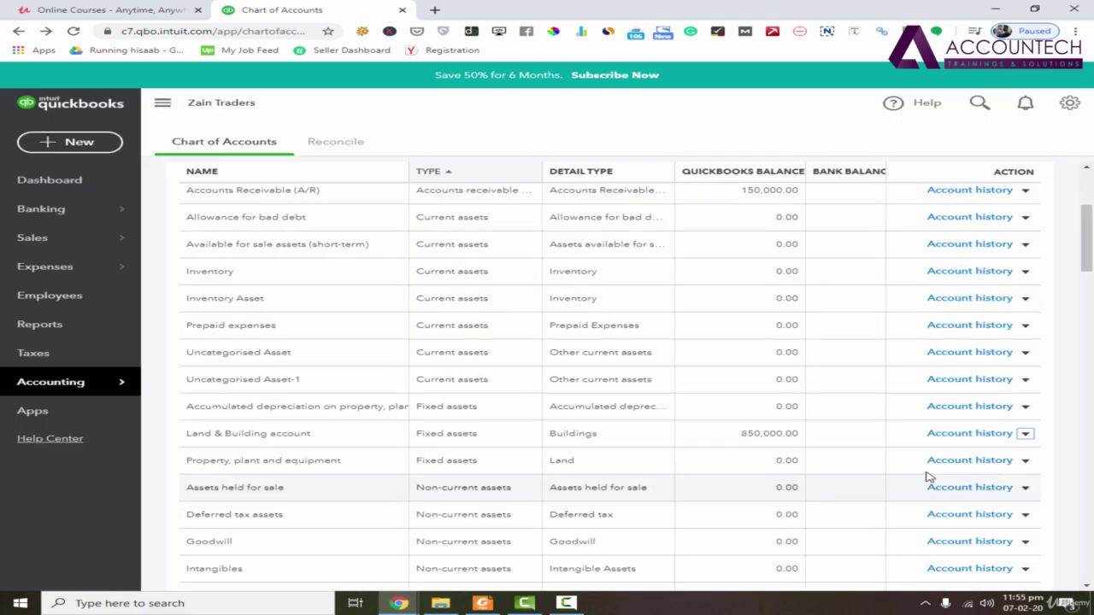
- In the Land & Building account's history, change the opening balance entry's increase to 85,000 and save the reconciled transaction
click(267, 433)
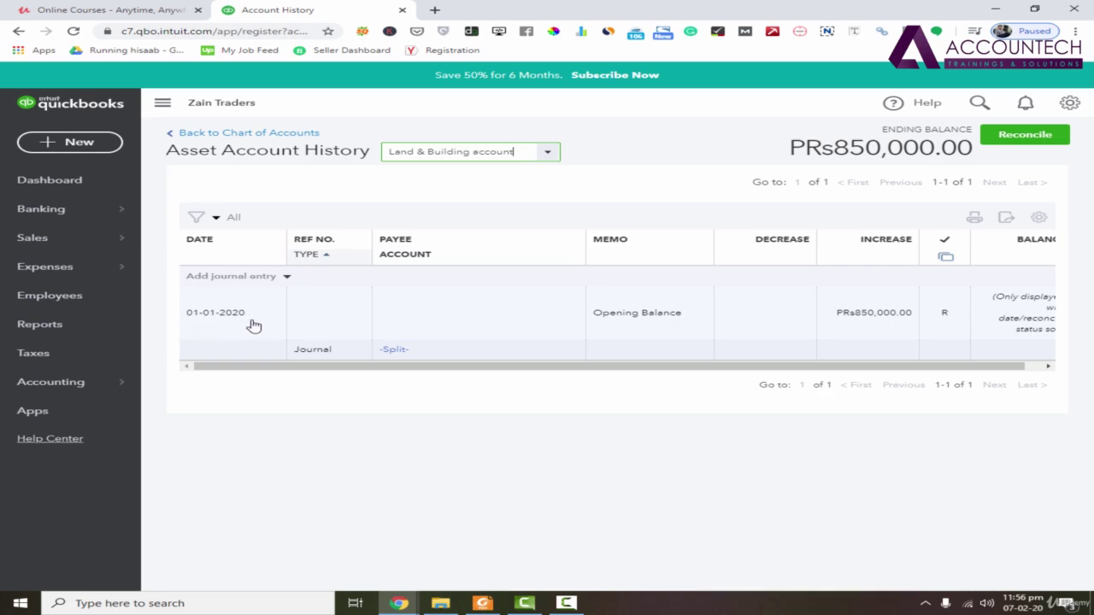
click(338, 357)
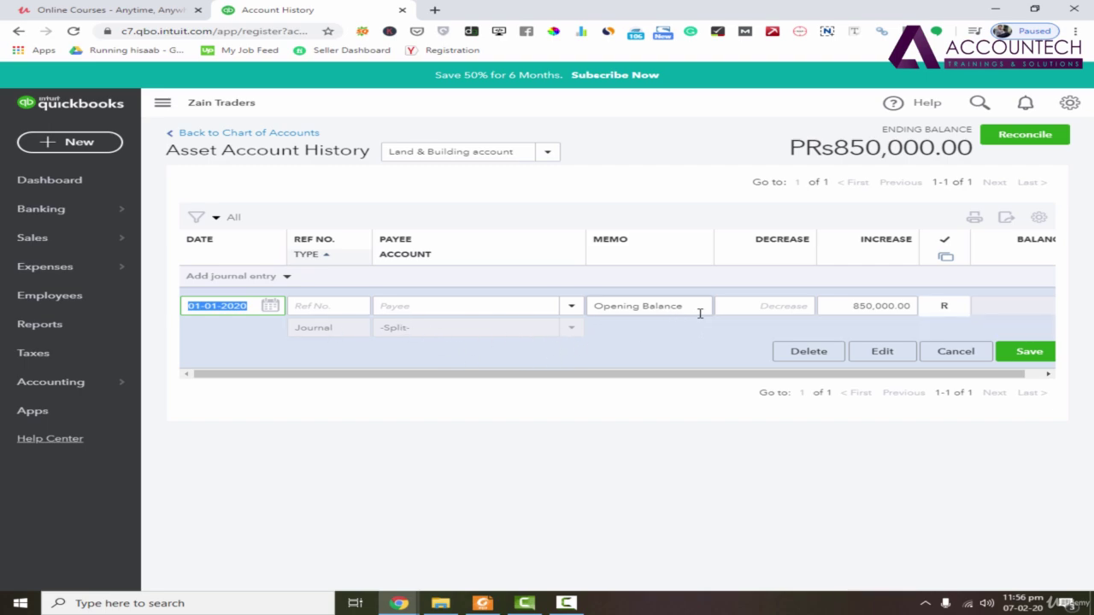
click(845, 305)
click(895, 306)
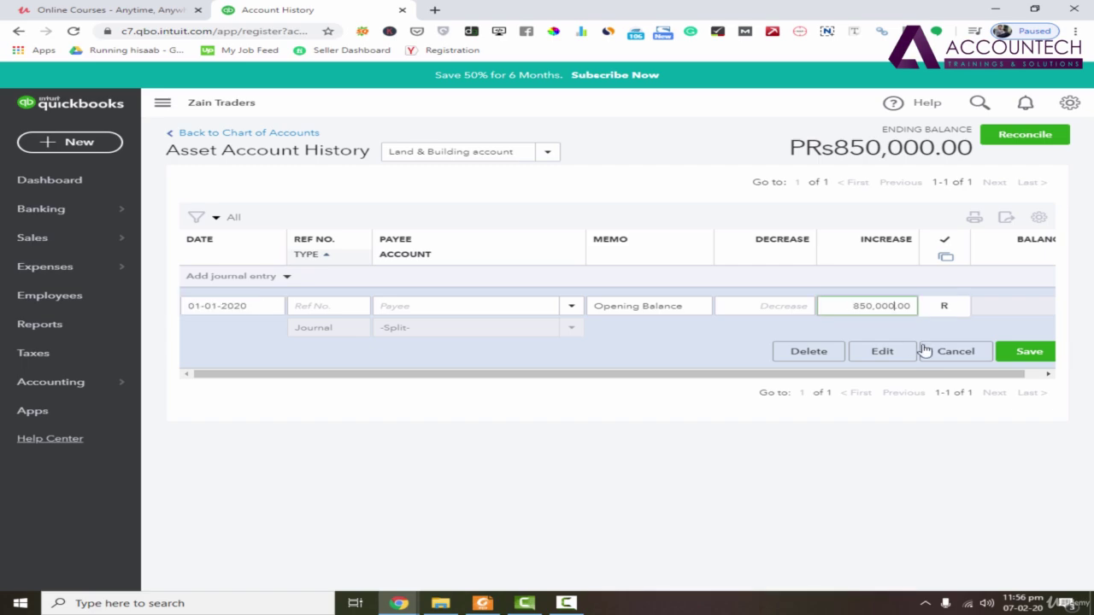
key(BackSpace)
click(1030, 353)
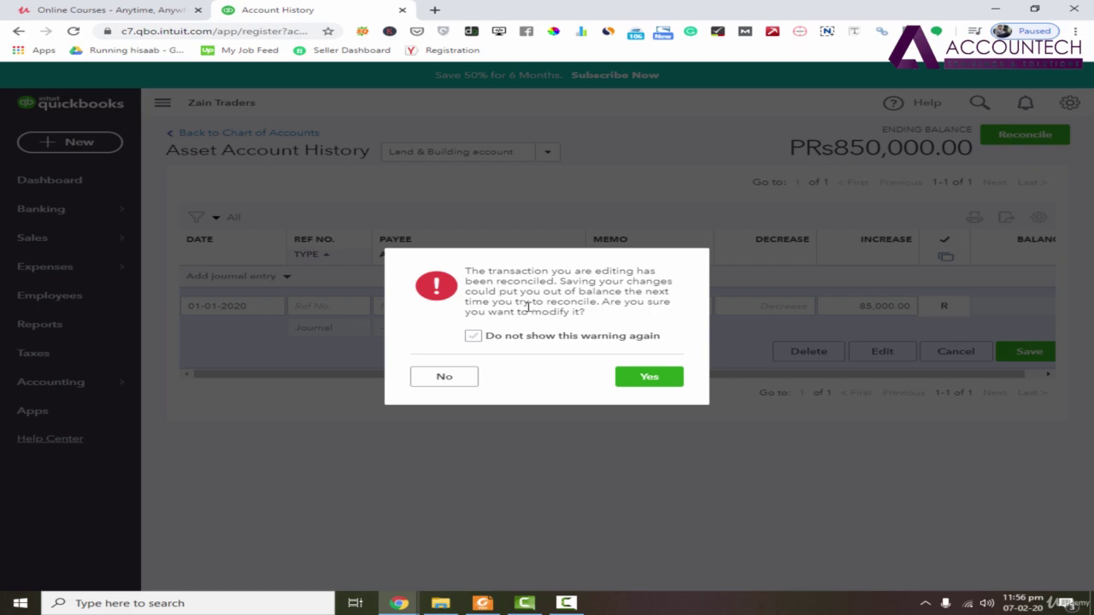
click(647, 380)
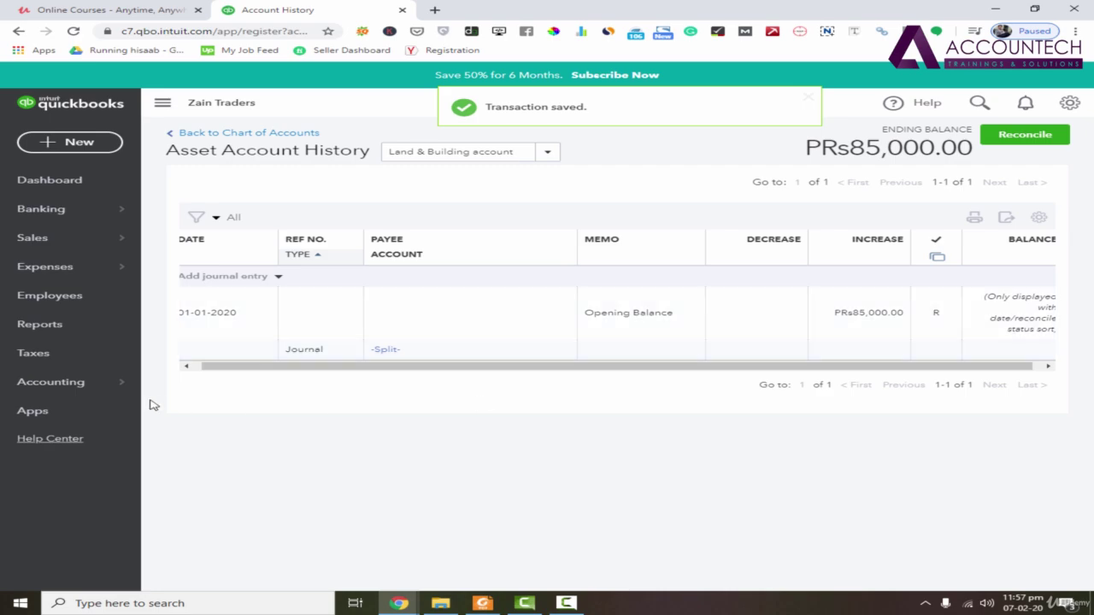
- Return to the chart of accounts and check the Land & Building account's updated balance
mouse_move(88, 386)
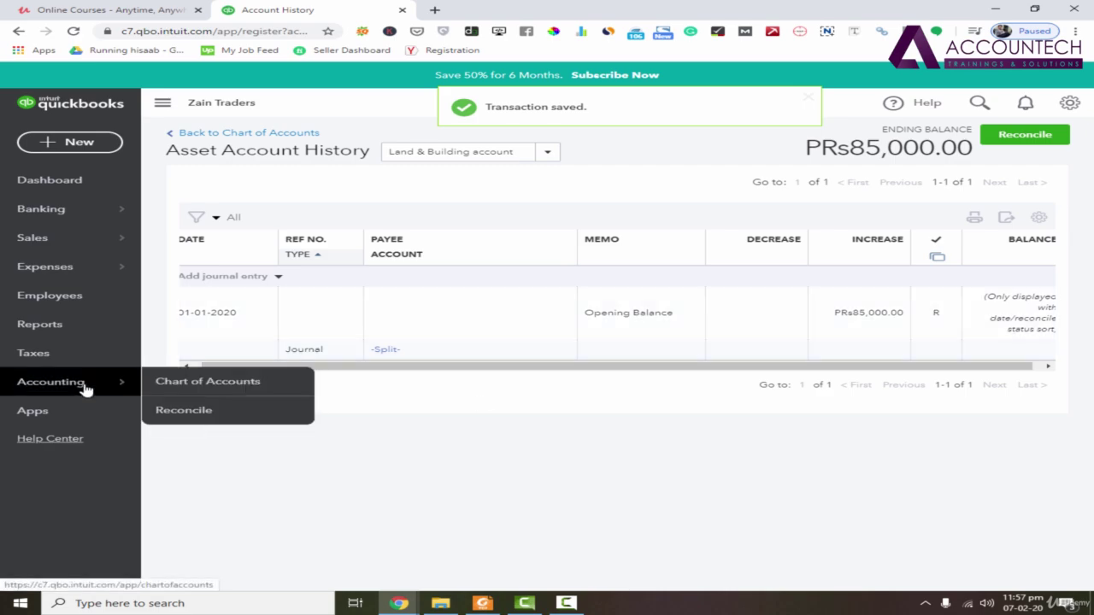
click(231, 385)
scroll(1080, 364, down, 3)
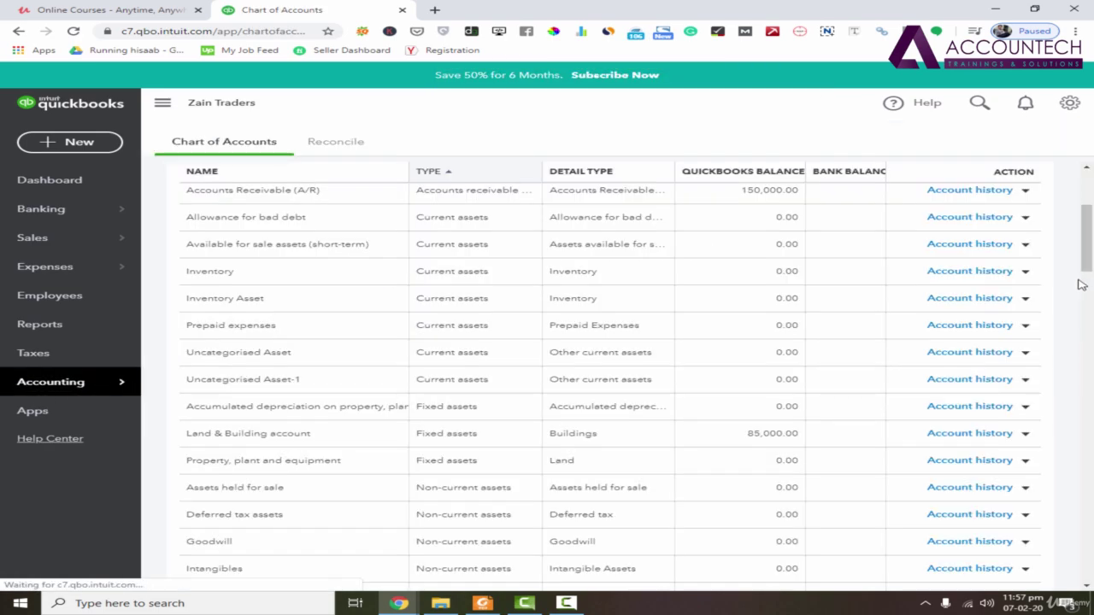
scroll(755, 324, down, 2)
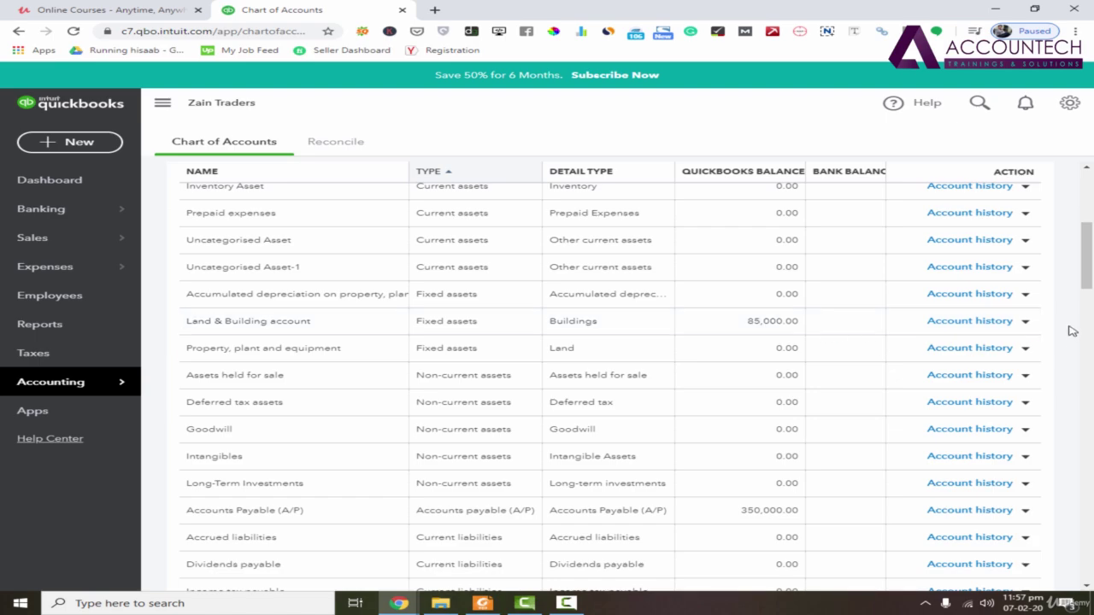
- Reopen the Land & Building account's history and delete the whole opening balance journal transaction dated 01-01-2020
click(1027, 322)
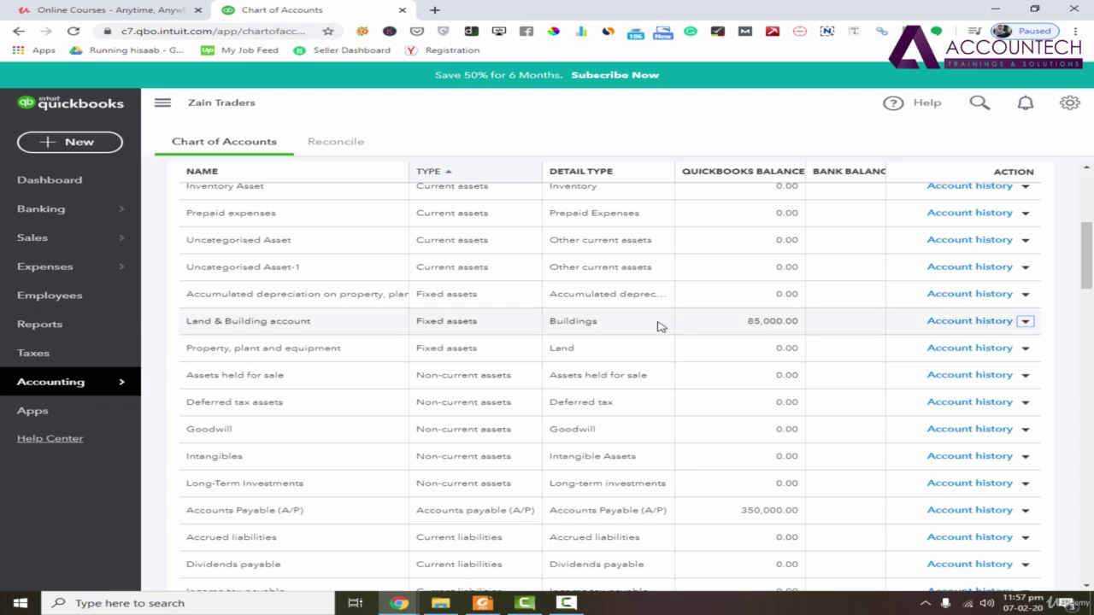
click(525, 324)
drag(848, 369, 866, 369)
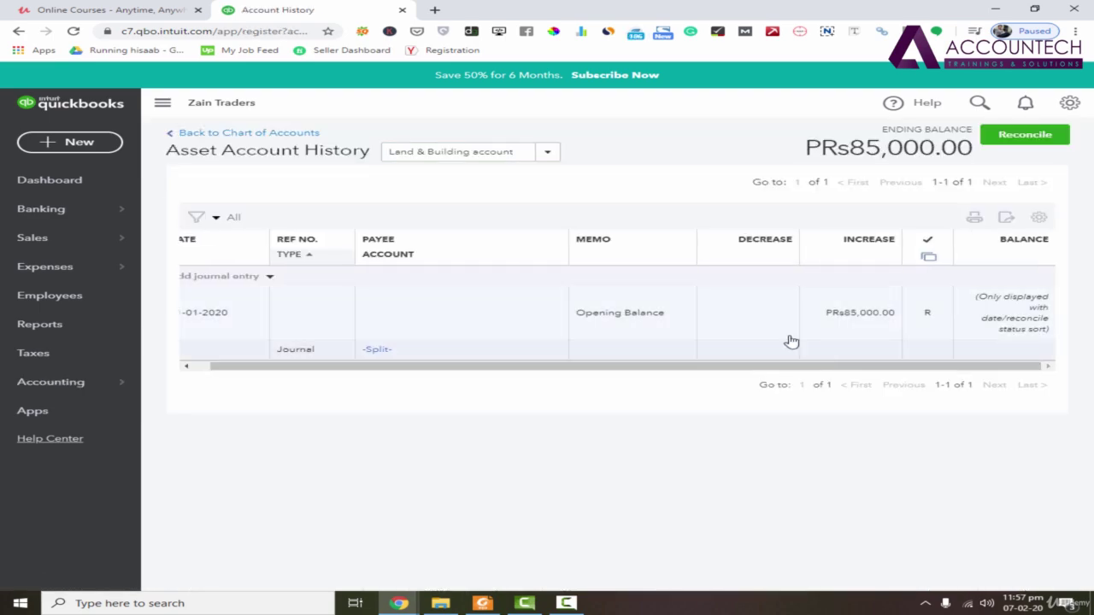
click(410, 320)
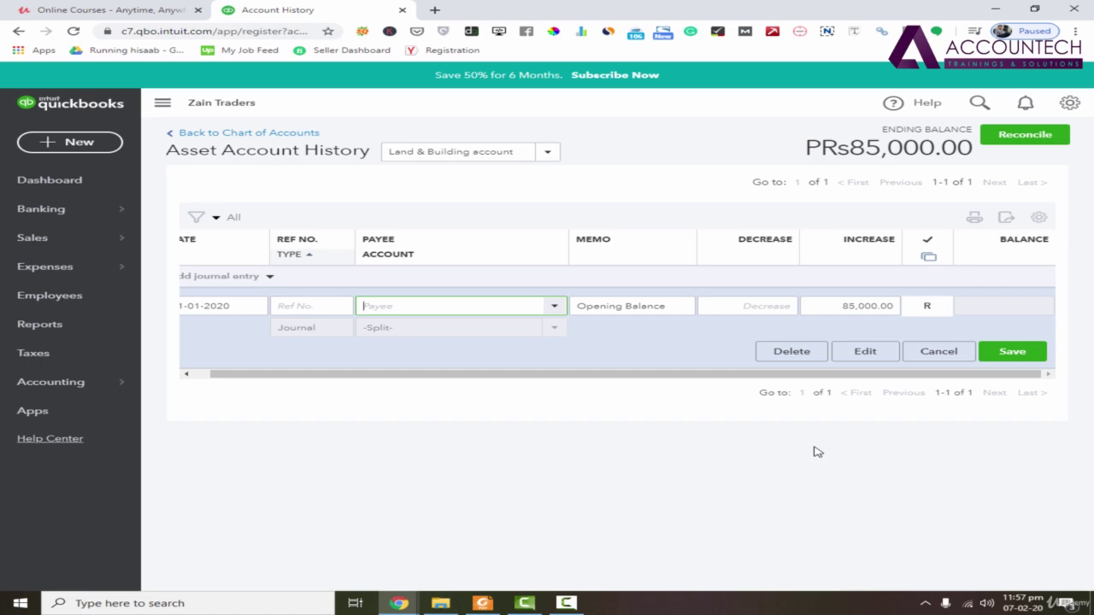
click(807, 353)
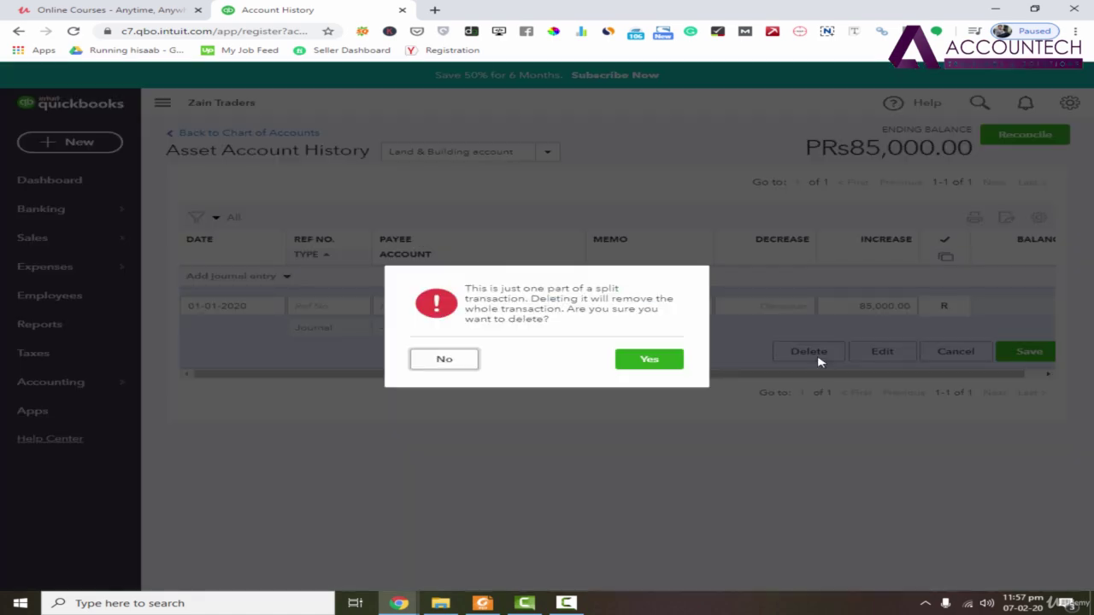
click(675, 362)
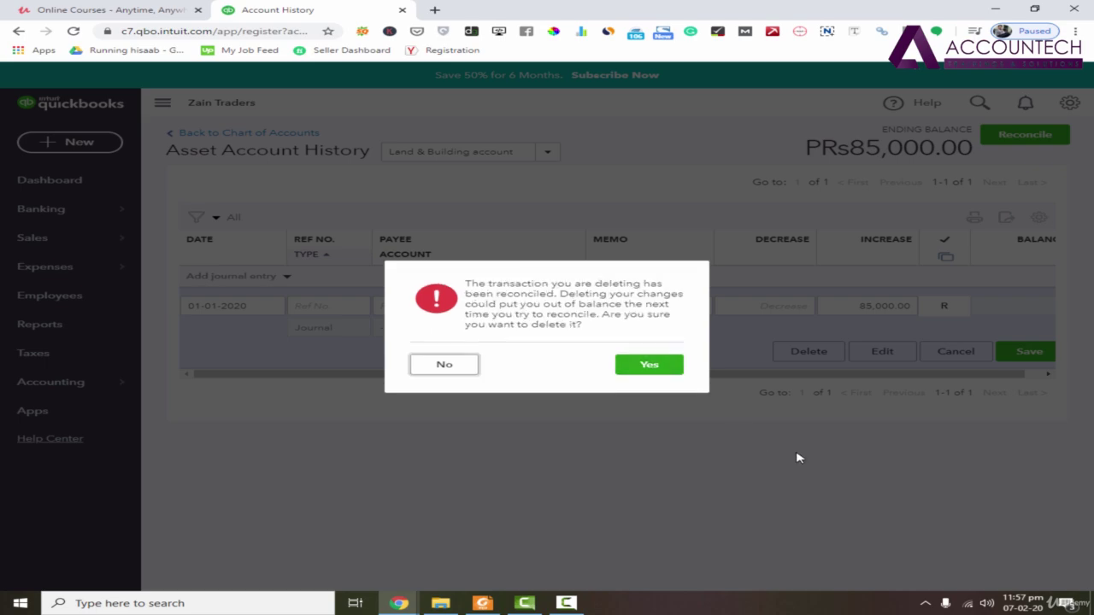
click(649, 366)
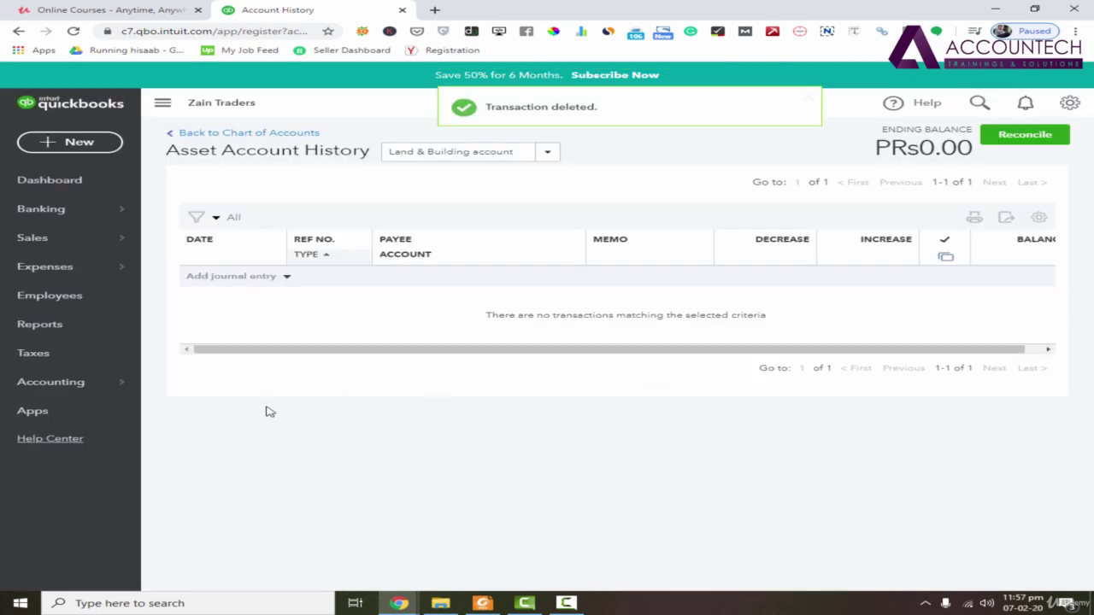
- Go back to the chart of accounts and review the Land & Building account's balance following the deletion
mouse_move(100, 387)
click(163, 383)
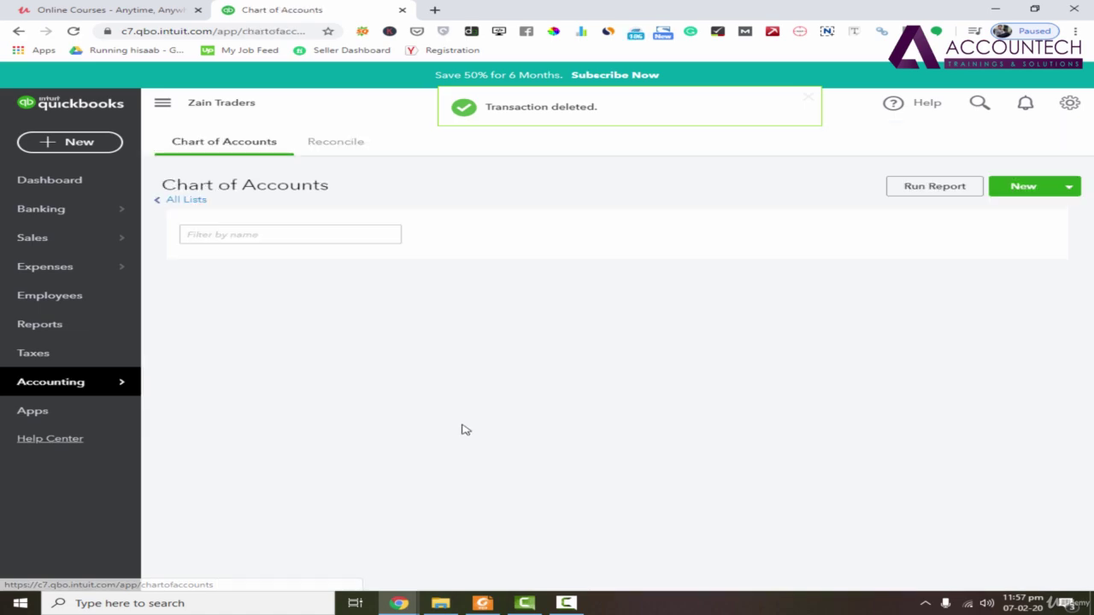
scroll(1045, 390, down, 5)
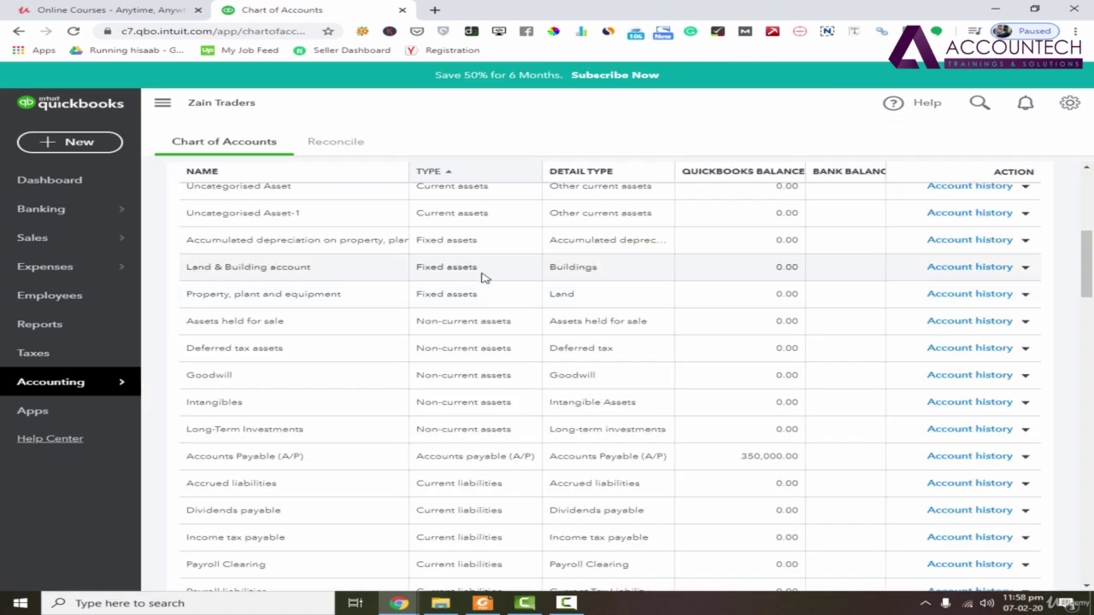